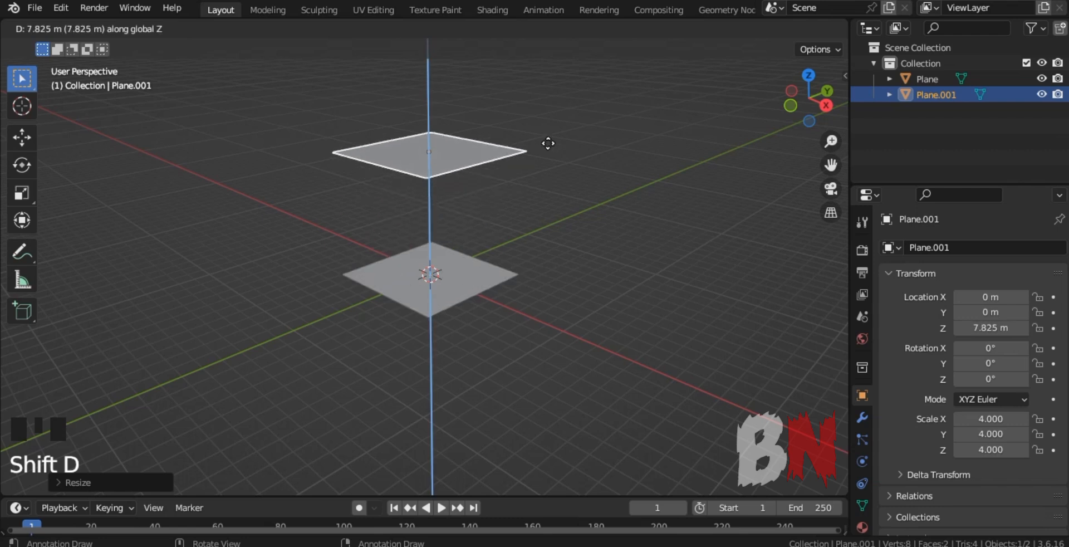
Step: Place the duplicated plane about 10.66 m above the original plane along Z
{"action": "left_click", "coordinate": [554, 96]}
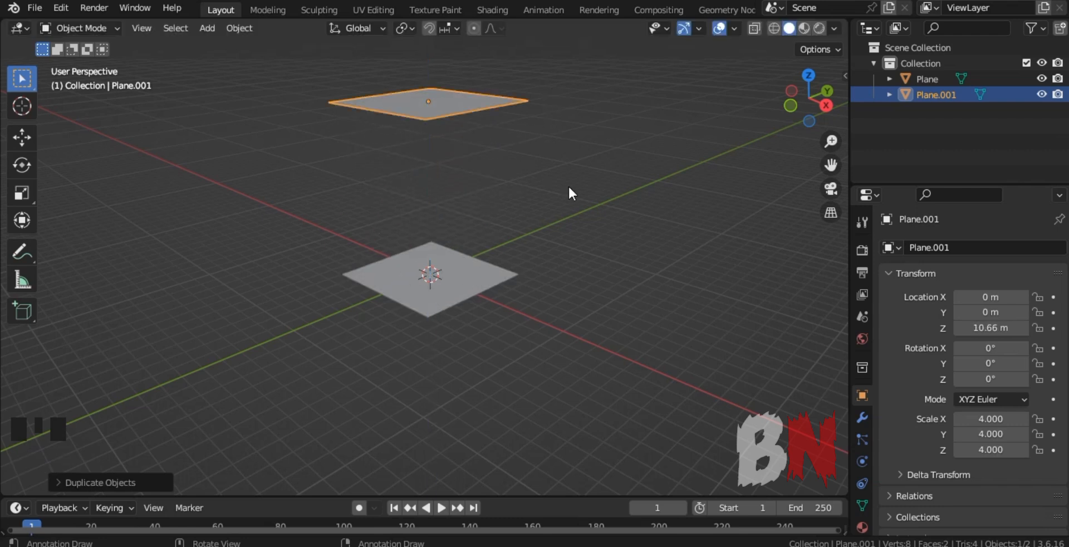
Step: Add a UV sphere beside the lower plane, isolate it in local view, and raise it to Z about 0.53 m
{"action": "right_click", "coordinate": [283, 331], "text": "shift"}
{"action": "left_click", "coordinate": [202, 27]}
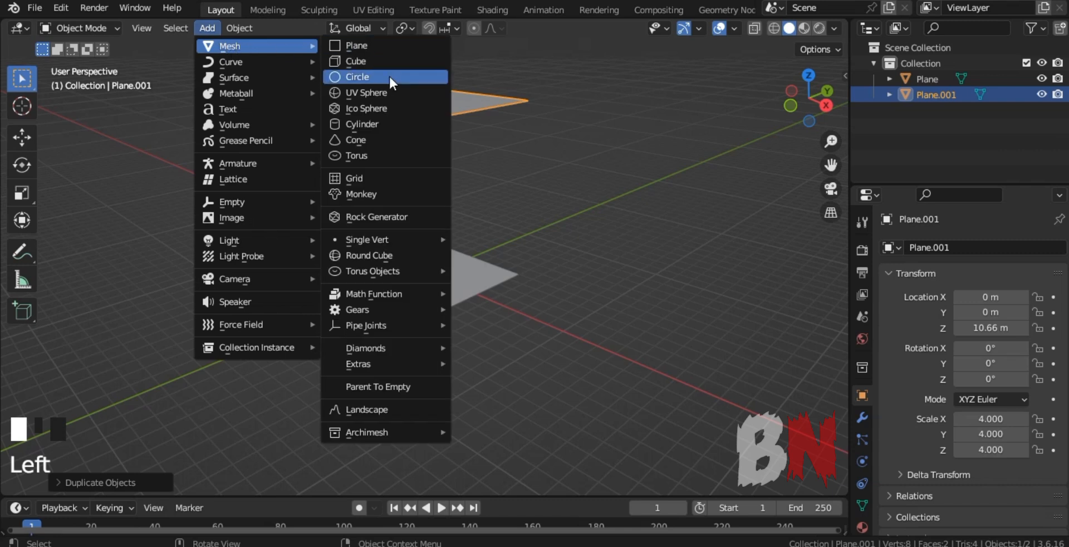
{"action": "left_click", "coordinate": [388, 75]}
{"action": "key", "text": "KP_Divide"}
{"action": "scroll", "coordinate": [333, 289], "scroll_direction": "down", "scroll_amount": 8}
{"action": "key", "text": "g"}
{"action": "key", "text": "z"}
{"action": "left_click", "coordinate": [621, 239]}
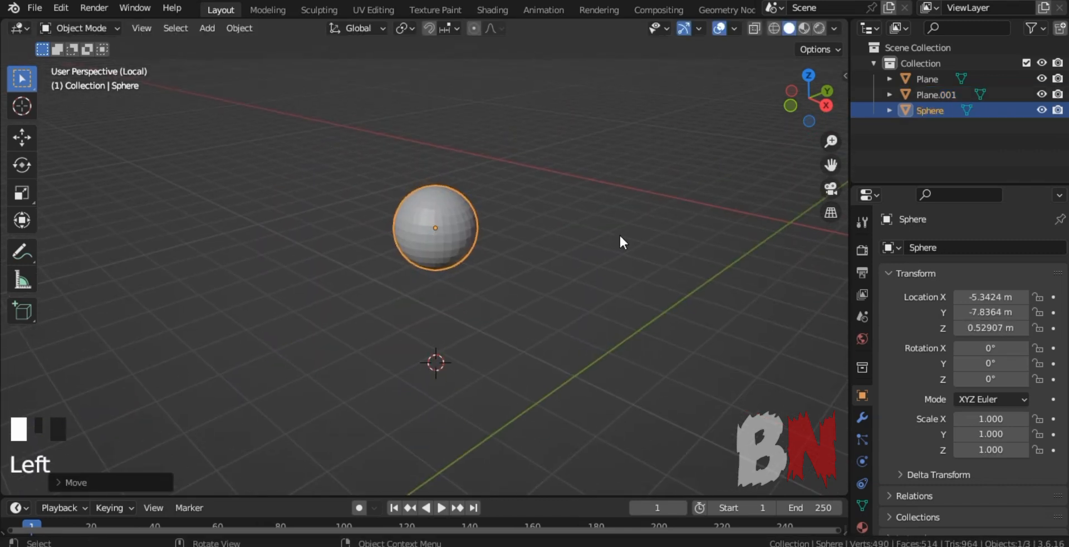
Step: Pull the sphere's top vertex upward with smooth proportional editing into a teardrop, shade it smooth, and leave local view
{"action": "key", "text": "Tab"}
{"action": "key", "text": "b"}
{"action": "left_click_drag", "start_coordinate": [432, 178], "coordinate": [436, 186]}
{"action": "key", "text": "g"}
{"action": "key", "text": "z"}
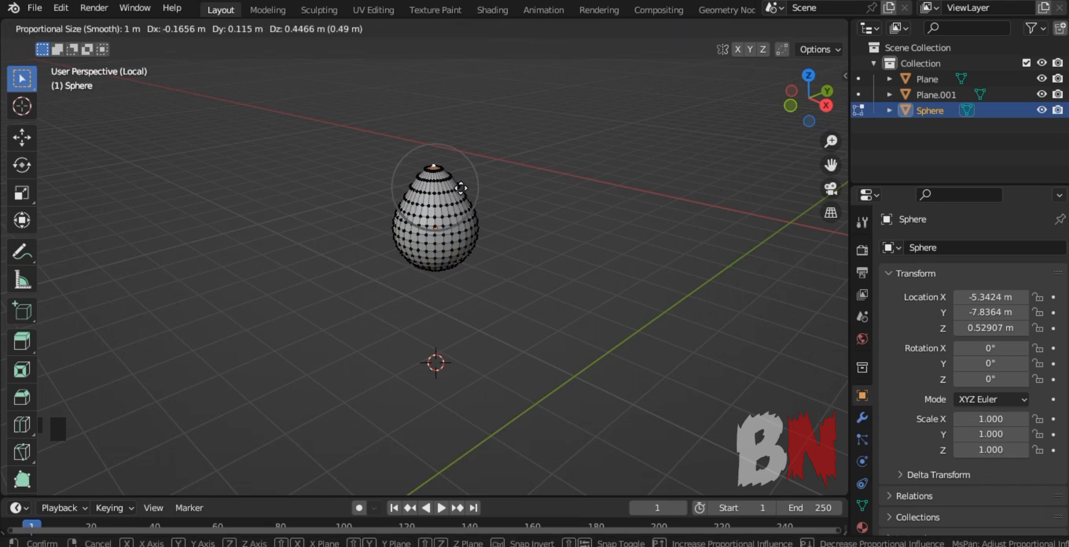
{"action": "left_click", "coordinate": [465, 156]}
{"action": "key", "text": "Tab"}
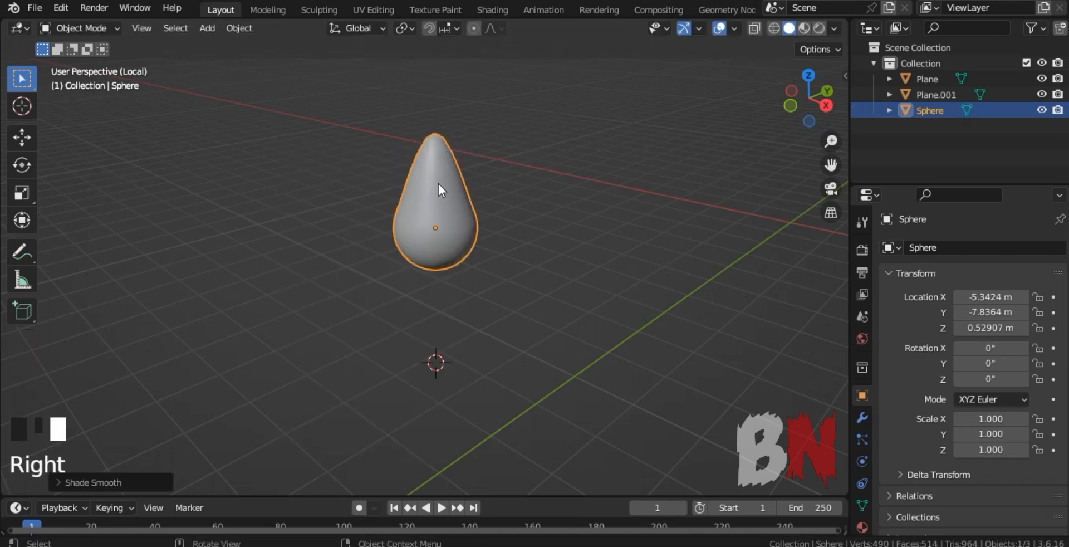
{"action": "key", "text": "KP_Divide"}
Step: Subdivide the lower plane's mesh with 50 cuts and return to Object Mode
{"action": "left_click", "coordinate": [432, 275]}
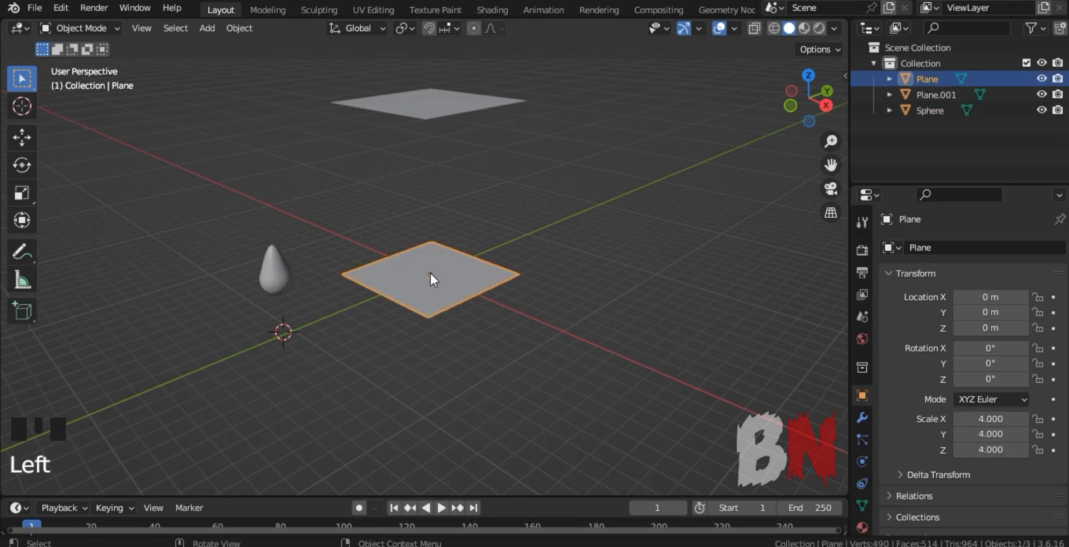
{"action": "key", "text": "Tab"}
{"action": "key", "text": "b"}
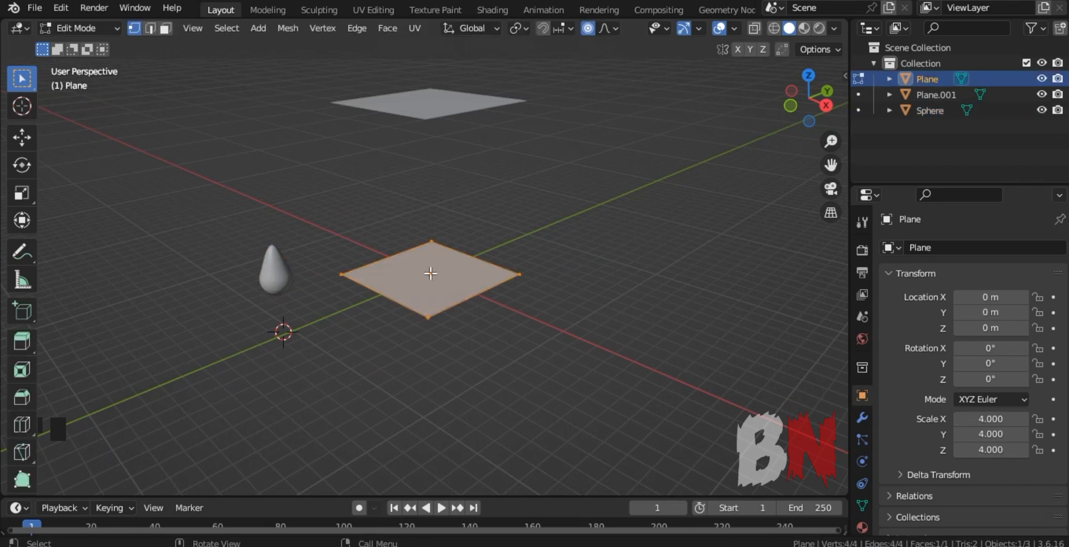
{"action": "right_click", "coordinate": [431, 273]}
{"action": "left_click", "coordinate": [422, 185]}
{"action": "left_click", "coordinate": [88, 482]}
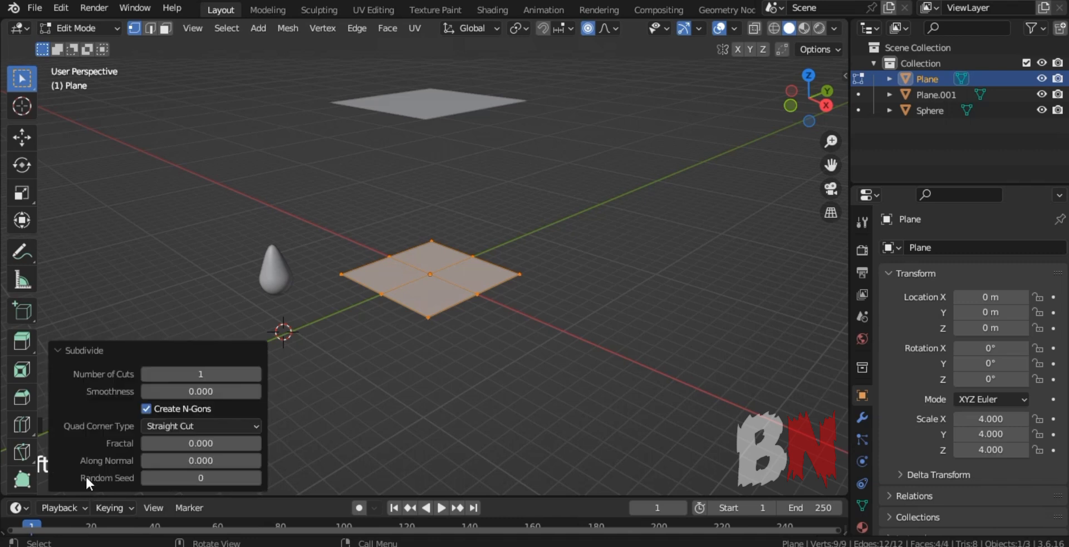
{"action": "left_click", "coordinate": [206, 373]}
{"action": "left_click", "coordinate": [310, 382]}
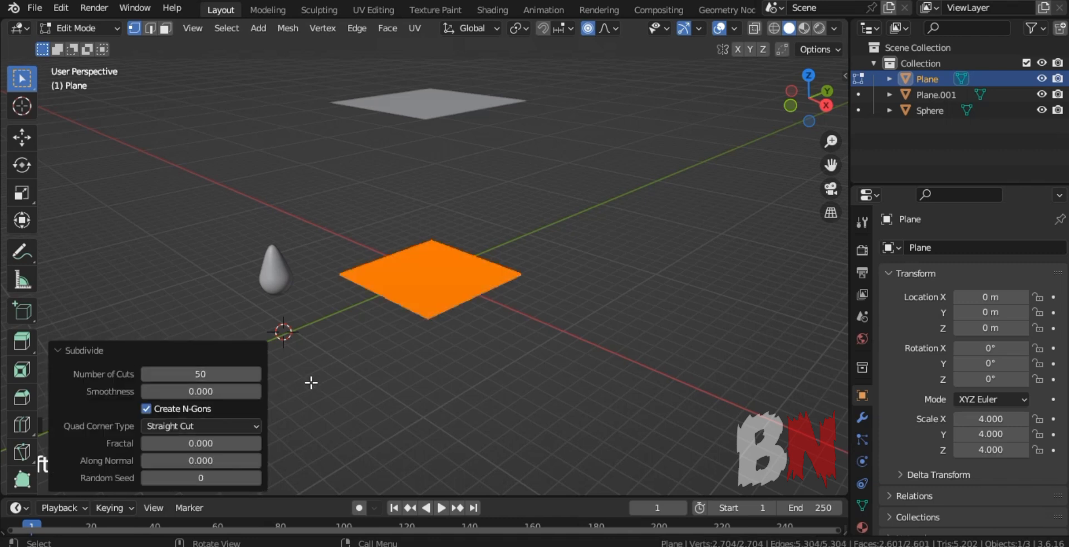
{"action": "left_click", "coordinate": [447, 376]}
{"action": "scroll", "coordinate": [455, 348], "scroll_direction": "up", "scroll_amount": 6}
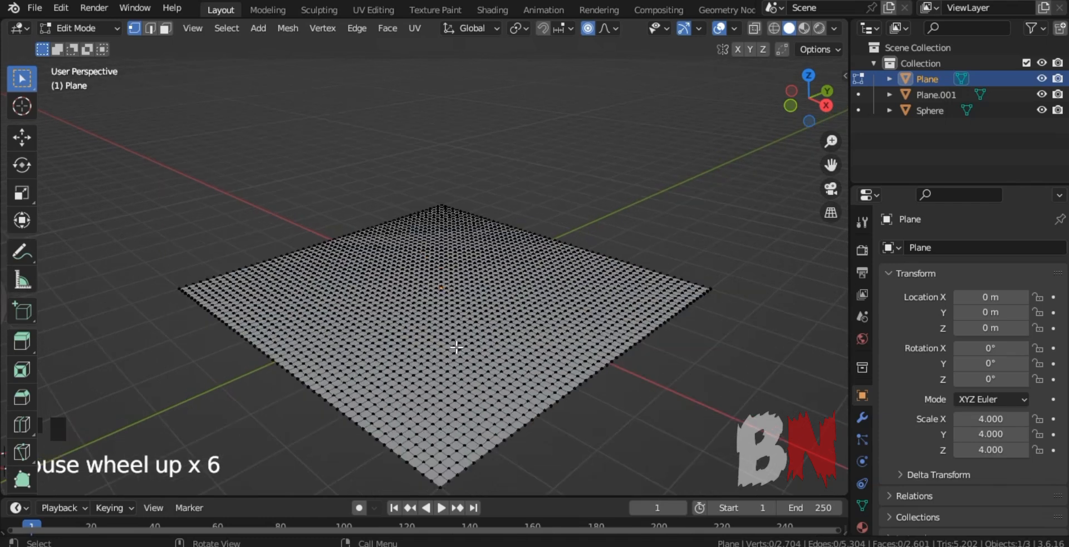
{"action": "key", "text": "Tab"}
Step: Add an emitter particle system to the upper plane
{"action": "scroll", "coordinate": [456, 347], "scroll_direction": "down", "scroll_amount": 6}
{"action": "left_click_drag", "start_coordinate": [830, 165], "coordinate": [843, 192]}
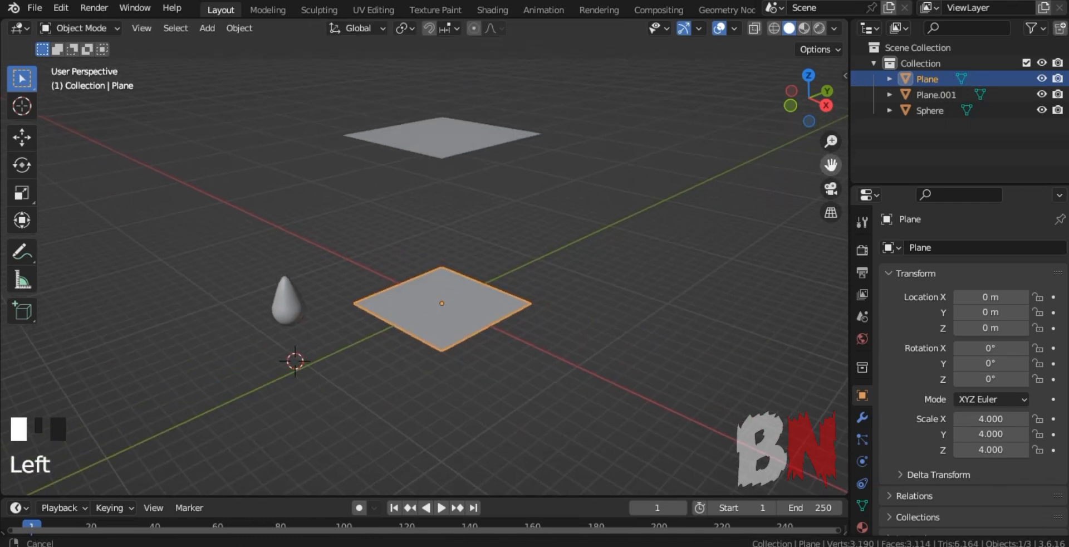
{"action": "left_click", "coordinate": [428, 141]}
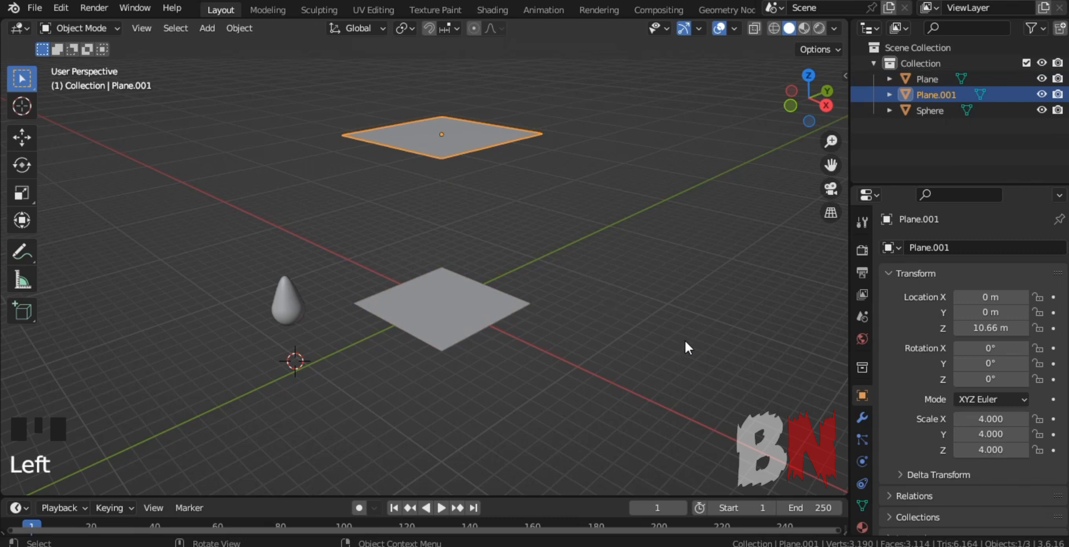
{"action": "left_click", "coordinate": [862, 439]}
{"action": "left_click", "coordinate": [1059, 249]}
{"action": "scroll", "coordinate": [908, 390], "scroll_direction": "down", "scroll_amount": 6}
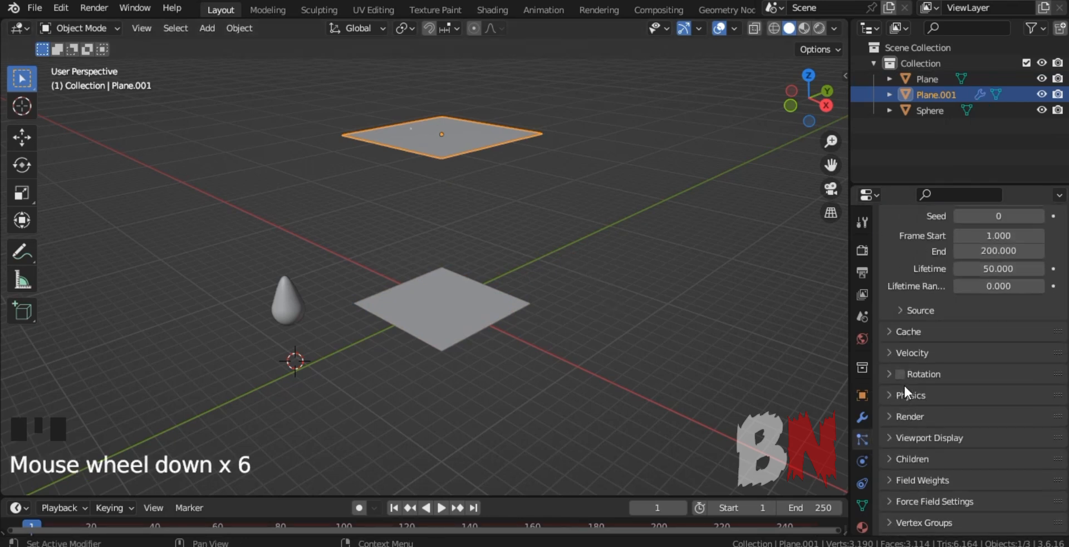
Step: Render the upper plane's particles as Object with Sphere as the instance object, and preview the animation
{"action": "left_click", "coordinate": [885, 416]}
{"action": "scroll", "coordinate": [1001, 375], "scroll_direction": "down", "scroll_amount": 2}
{"action": "left_click", "coordinate": [1001, 375]}
{"action": "left_click", "coordinate": [965, 462]}
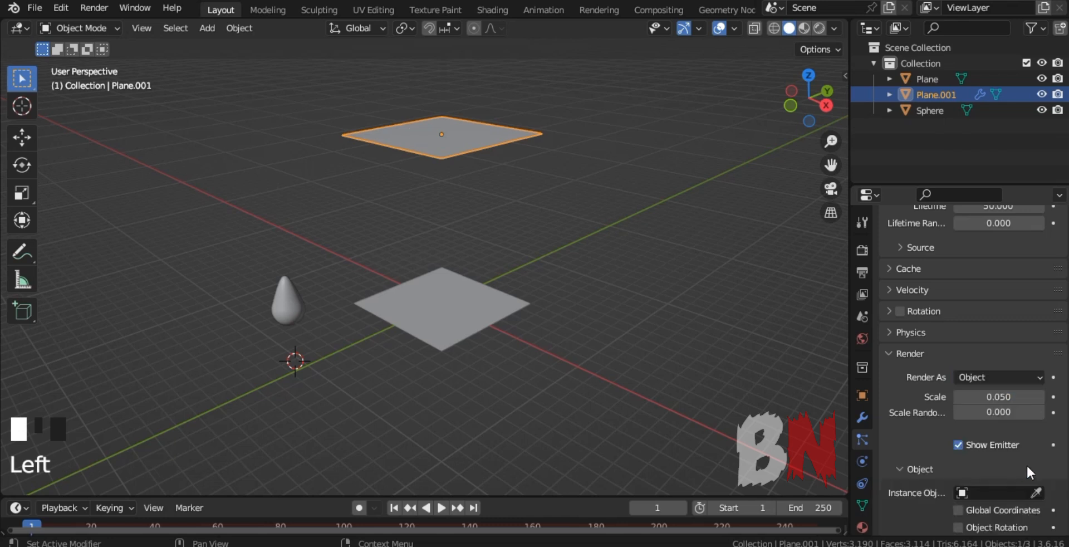
{"action": "left_click", "coordinate": [1002, 462]}
{"action": "left_click", "coordinate": [911, 327]}
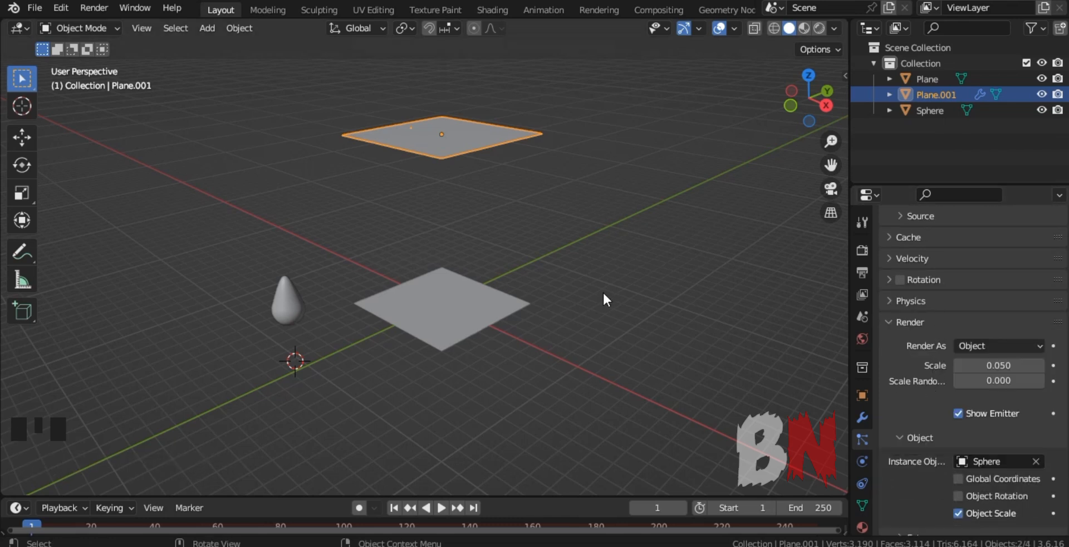
{"action": "key", "text": "space"}
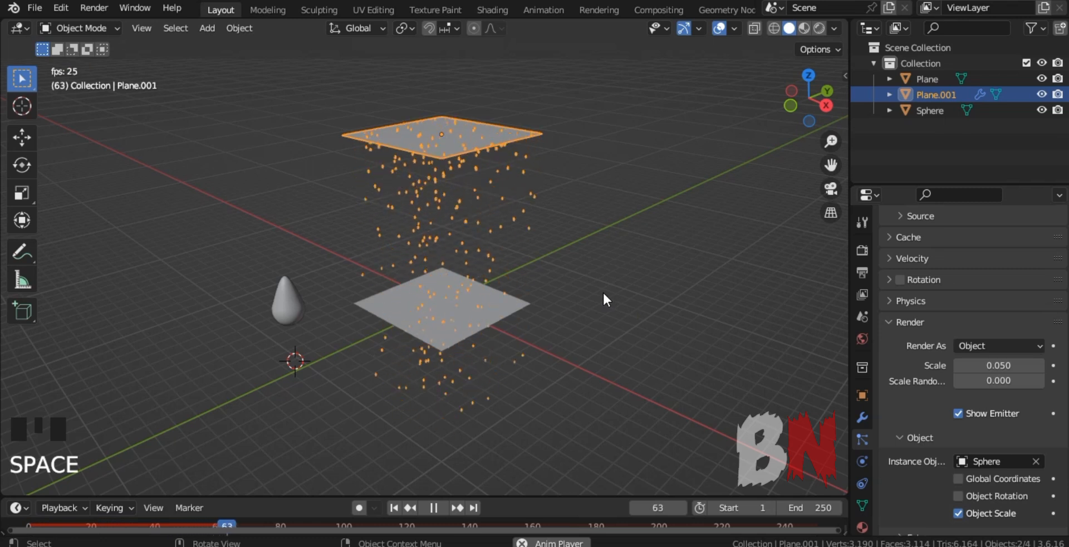
{"action": "key", "text": "space"}
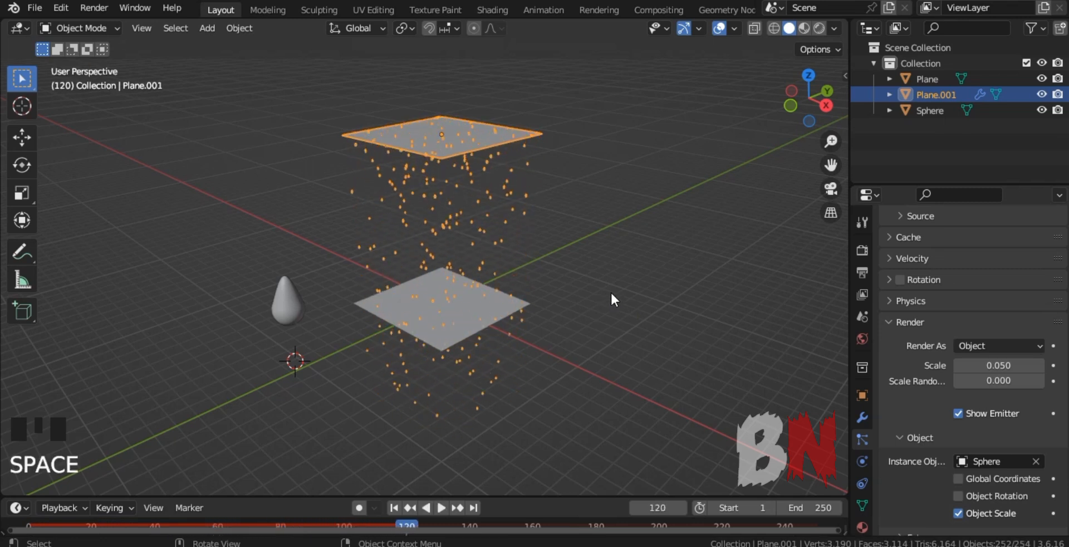
Step: Set the particle emission number to 10000 and play the animation to check the denser rain
{"action": "scroll", "coordinate": [997, 318], "scroll_direction": "up", "scroll_amount": 6}
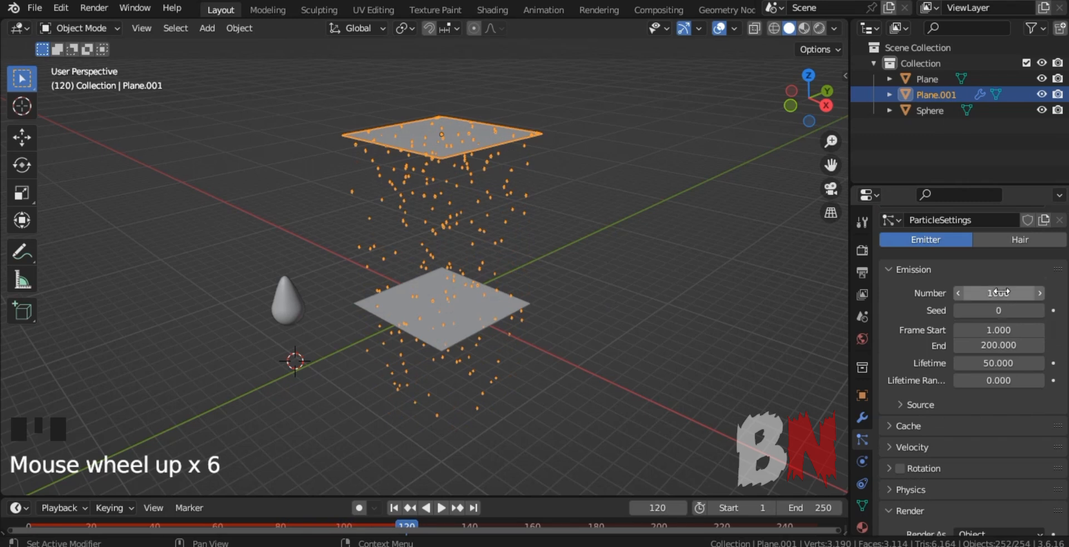
{"action": "left_click", "coordinate": [1003, 291]}
{"action": "type", "text": "1000"}
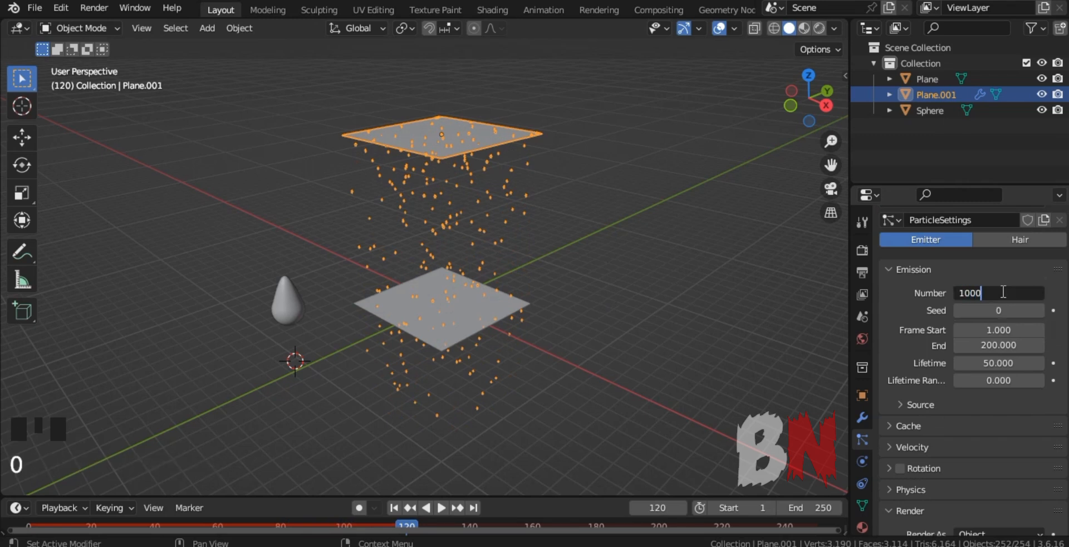
{"action": "type", "text": "0"}
{"action": "key", "text": "Return"}
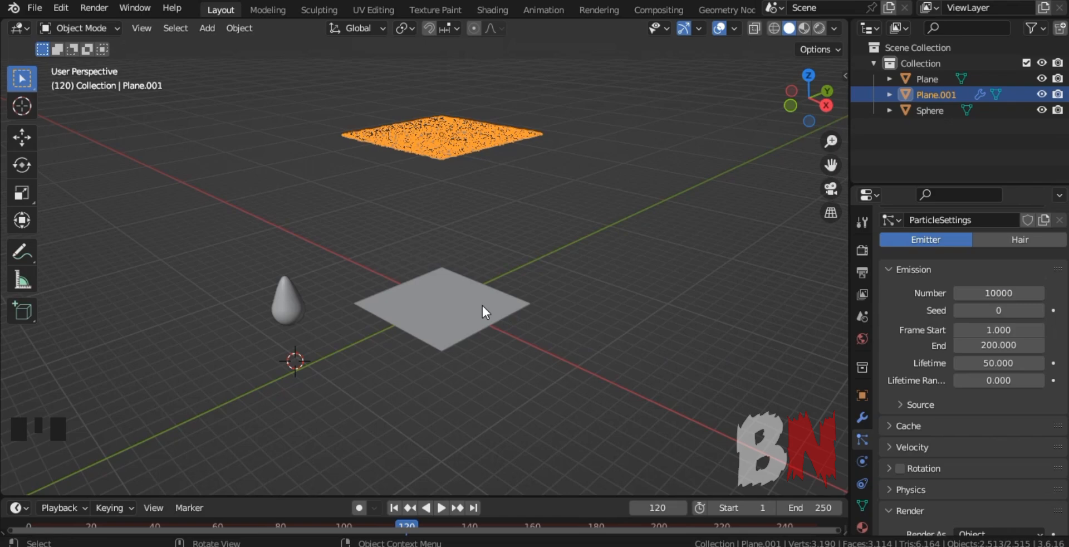
{"action": "key", "text": "space"}
{"action": "scroll", "coordinate": [552, 359], "scroll_direction": "up", "scroll_amount": 2}
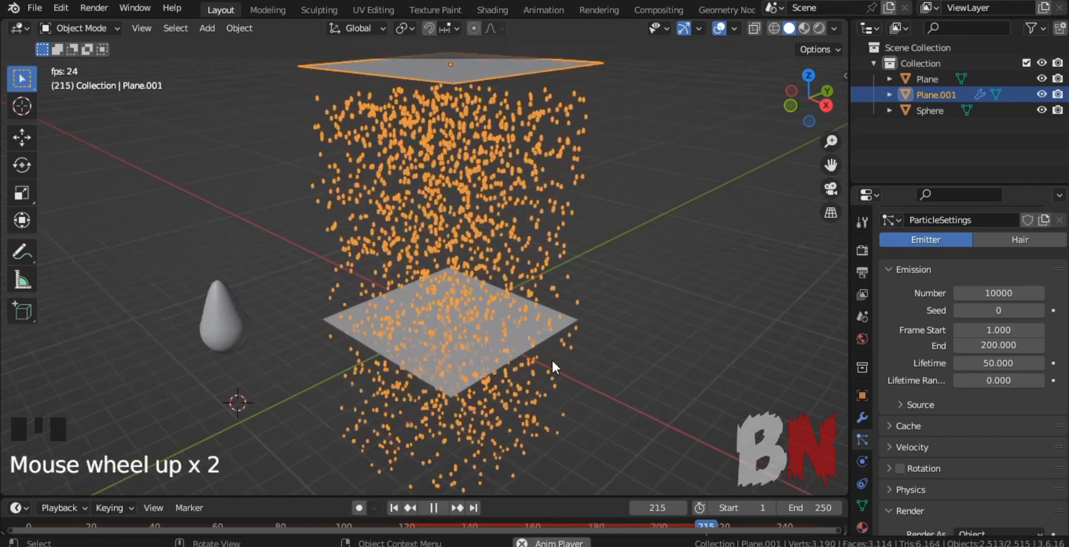
{"action": "key", "text": "space"}
Step: Set the particle render scale to 0.030 and preview the animation with the emitter deselected
{"action": "scroll", "coordinate": [552, 359], "scroll_direction": "down", "scroll_amount": 1}
{"action": "scroll", "coordinate": [929, 402], "scroll_direction": "down", "scroll_amount": 6}
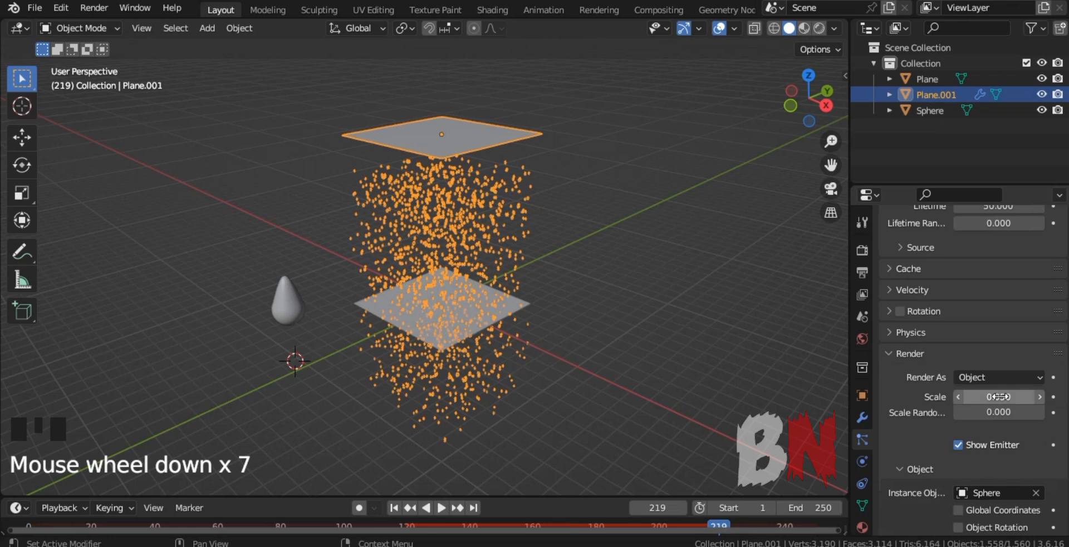
{"action": "left_click_drag", "start_coordinate": [998, 397], "coordinate": [966, 396]}
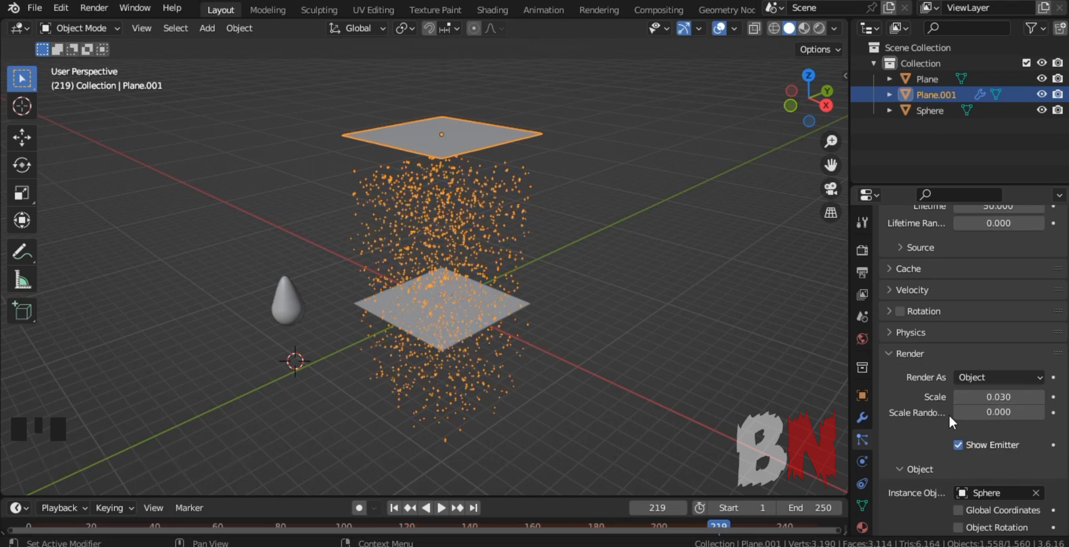
{"action": "key", "text": "space"}
{"action": "scroll", "coordinate": [501, 328], "scroll_direction": "up", "scroll_amount": 2}
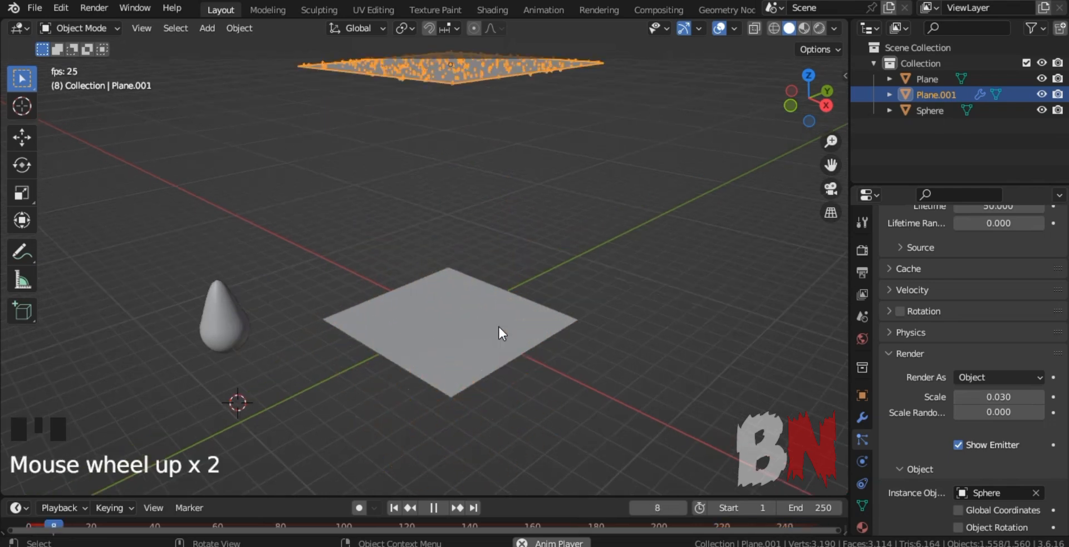
{"action": "left_click", "coordinate": [626, 373]}
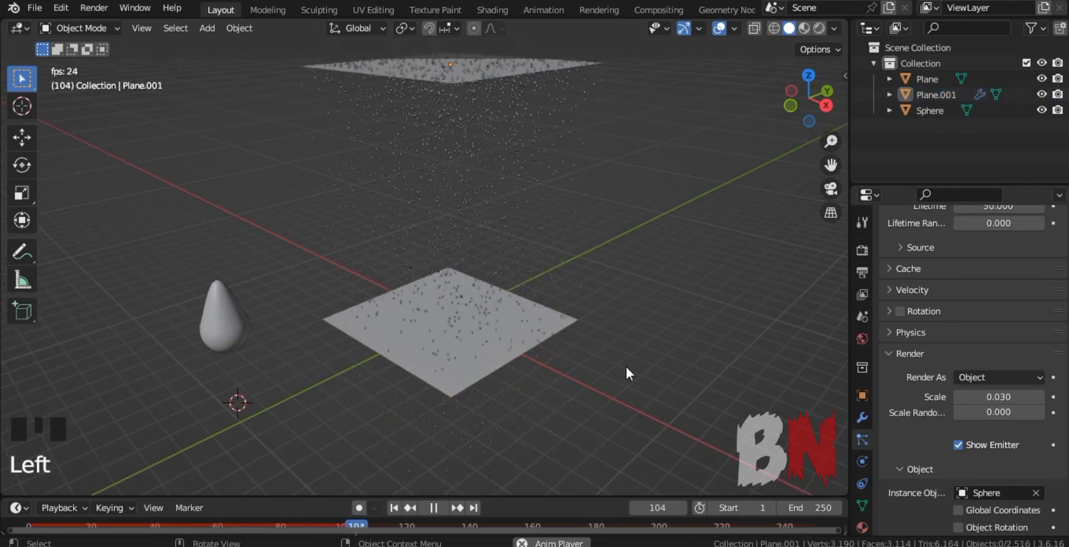
{"action": "key", "text": "space"}
Step: Set the particles' render scale randomness to 0.712
{"action": "scroll", "coordinate": [924, 332], "scroll_direction": "up", "scroll_amount": 3}
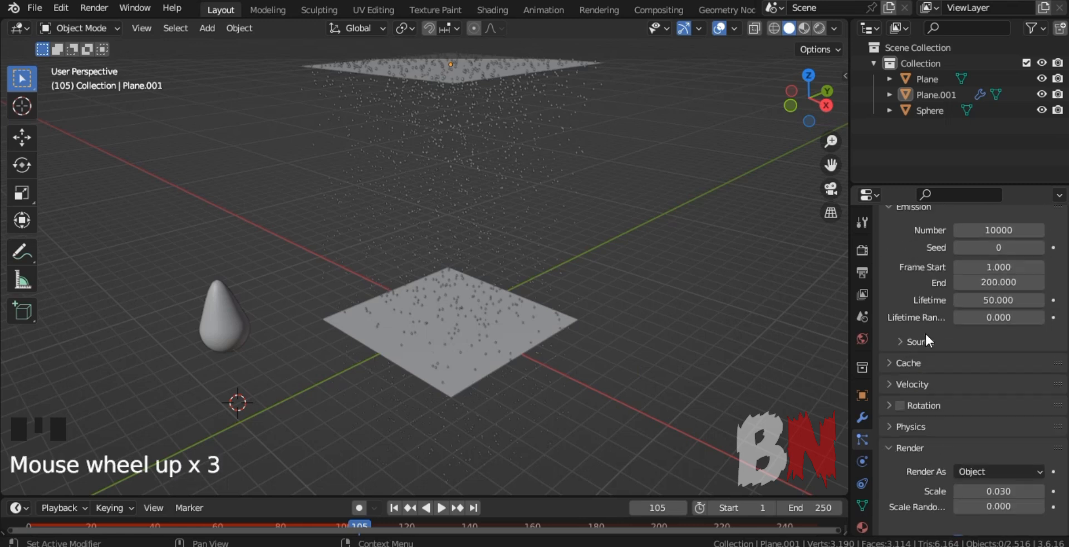
{"action": "scroll", "coordinate": [924, 332], "scroll_direction": "down", "scroll_amount": 8}
{"action": "scroll", "coordinate": [925, 333], "scroll_direction": "up", "scroll_amount": 2}
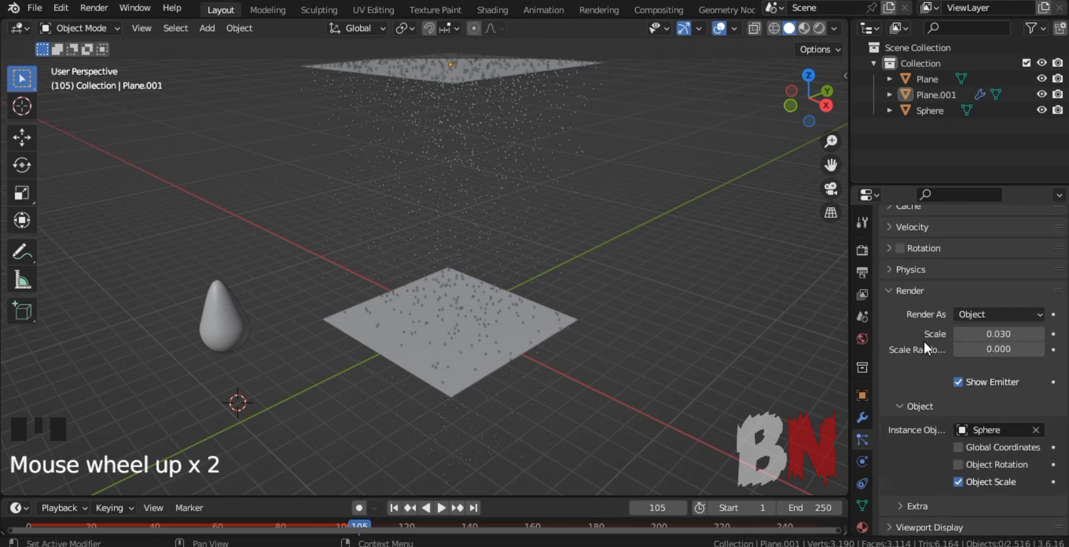
{"action": "mouse_move", "coordinate": [991, 349]}
{"action": "left_mouse_down"}
{"action": "mouse_move", "coordinate": [1001, 348]}
{"action": "mouse_move", "coordinate": [992, 357]}
{"action": "left_mouse_up"}
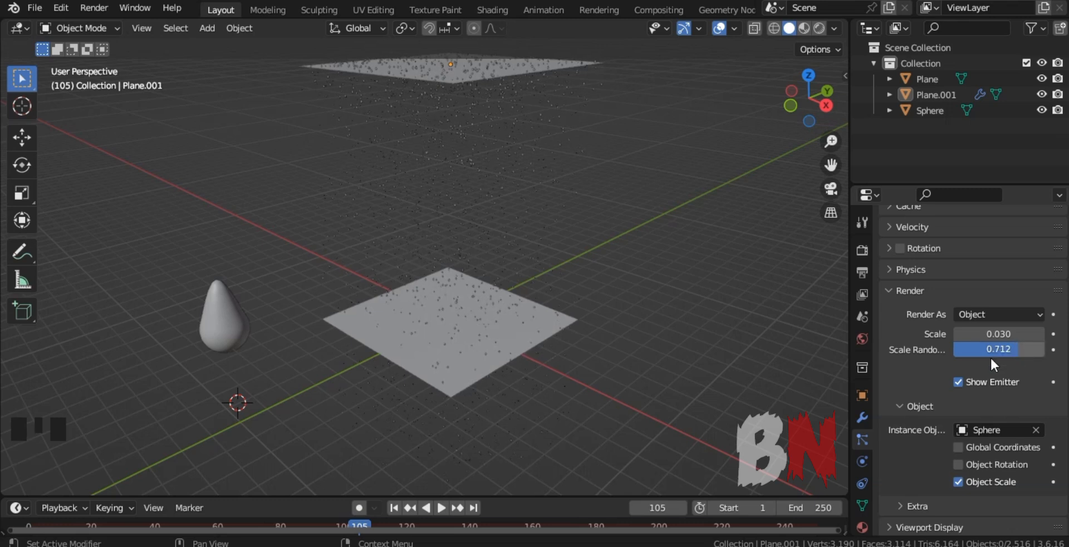
Step: Add Collision physics to the lower plane and enable Kill Particles
{"action": "left_click", "coordinate": [531, 341]}
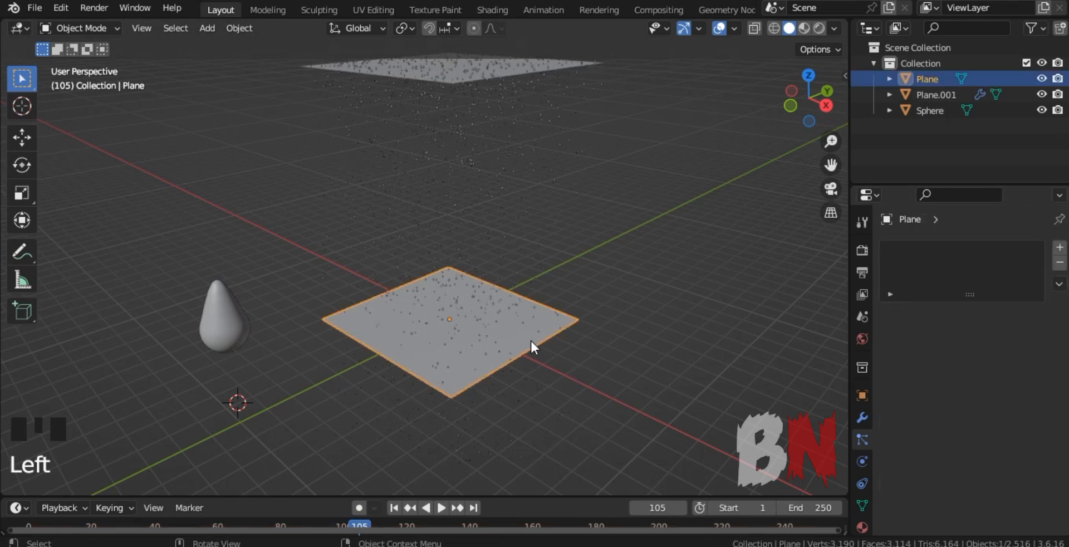
{"action": "left_click", "coordinate": [862, 461]}
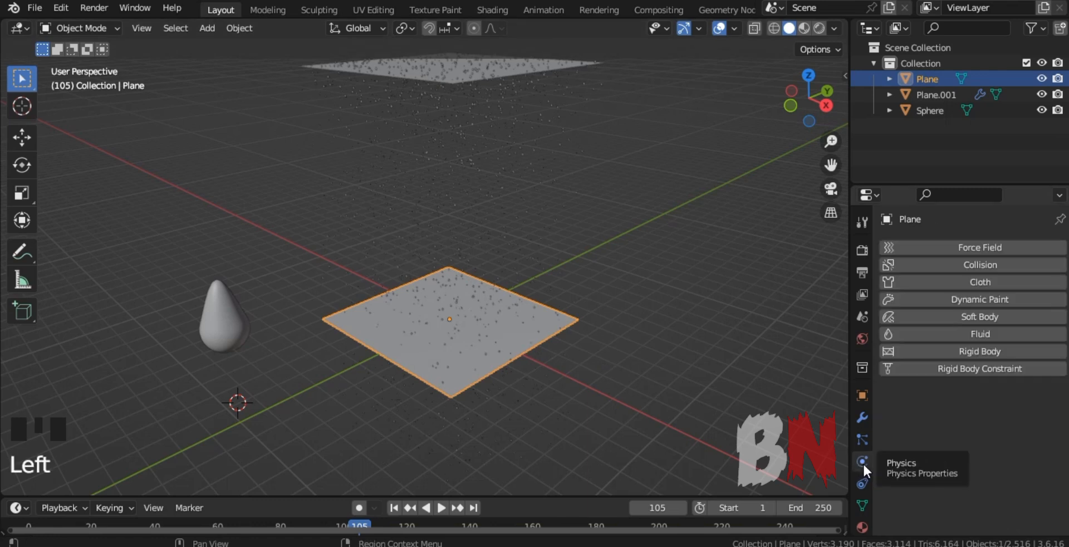
{"action": "left_click", "coordinate": [979, 264]}
{"action": "scroll", "coordinate": [926, 458], "scroll_direction": "down", "scroll_amount": 1}
{"action": "left_click", "coordinate": [962, 468]}
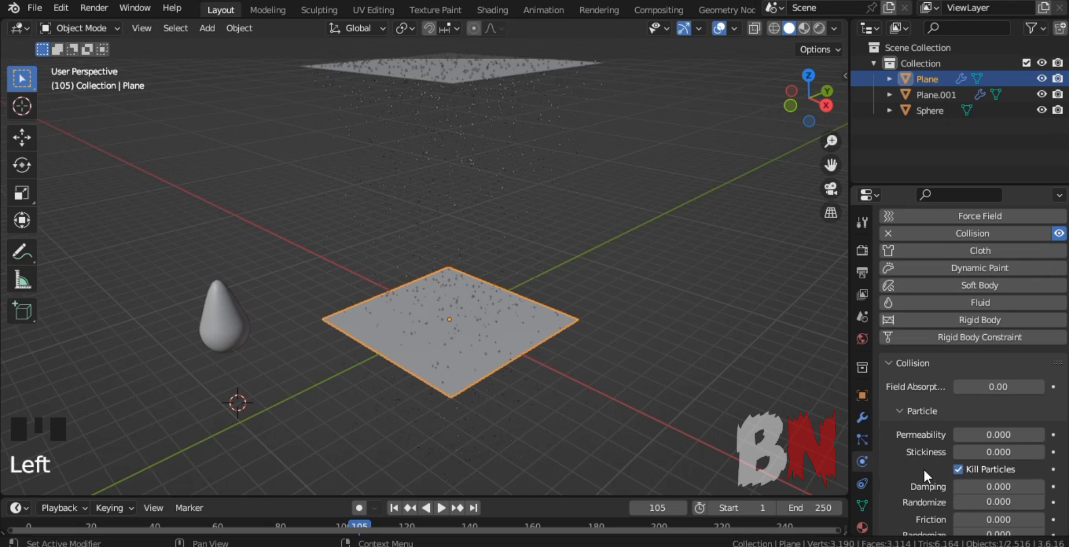
Step: Add Dynamic Paint to the lower plane as a canvas and set its surface type to Waves
{"action": "left_click", "coordinate": [970, 265]}
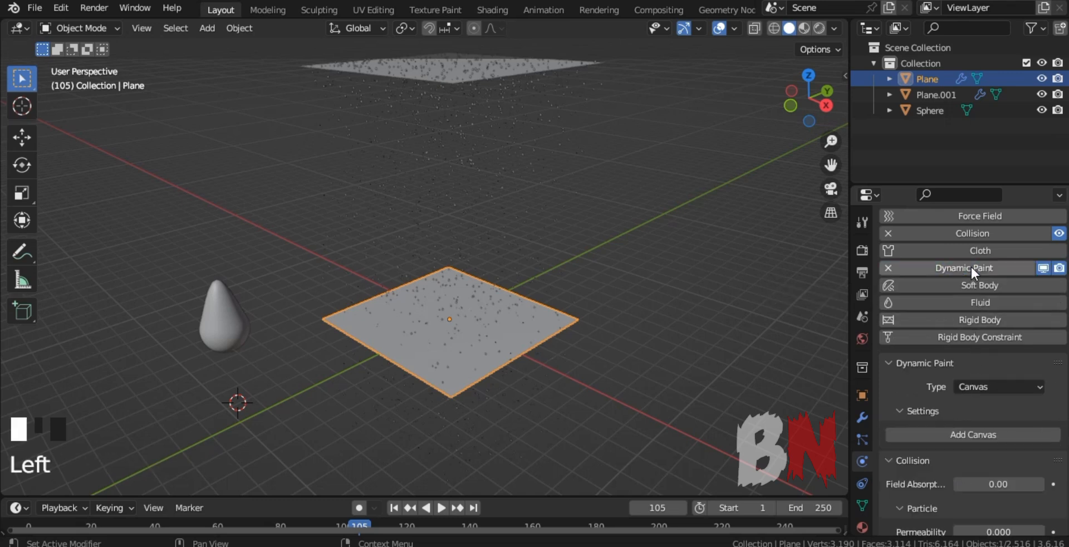
{"action": "left_click", "coordinate": [970, 433]}
{"action": "scroll", "coordinate": [940, 440], "scroll_direction": "down", "scroll_amount": 2}
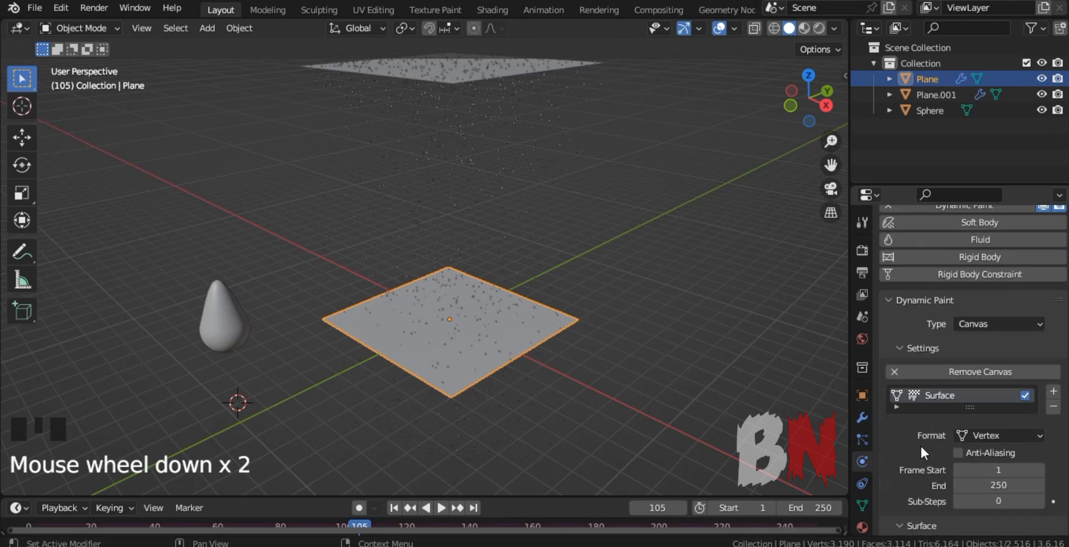
{"action": "scroll", "coordinate": [903, 440], "scroll_direction": "down", "scroll_amount": 2}
{"action": "left_click", "coordinate": [1010, 489]}
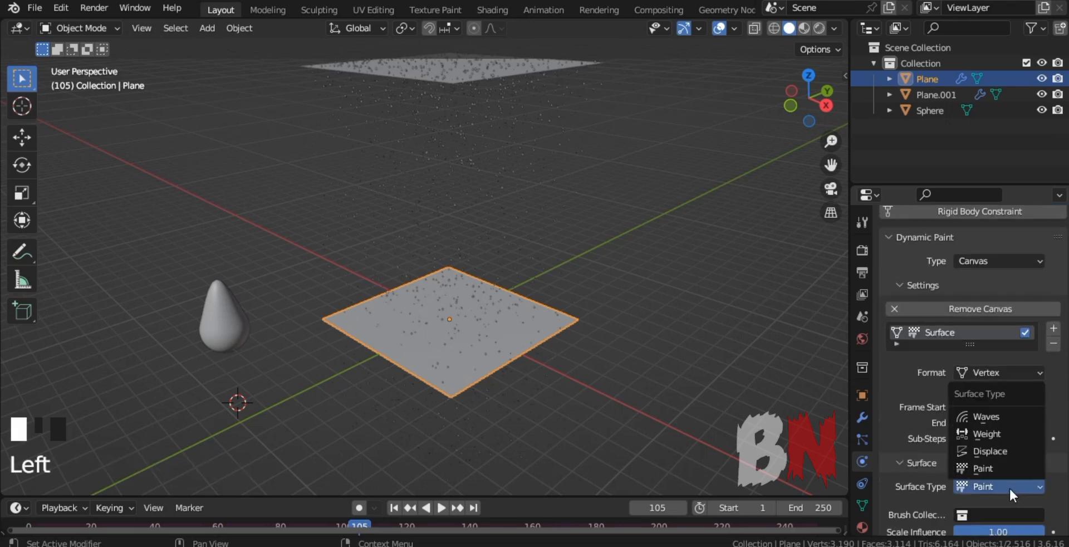
{"action": "left_click", "coordinate": [997, 410]}
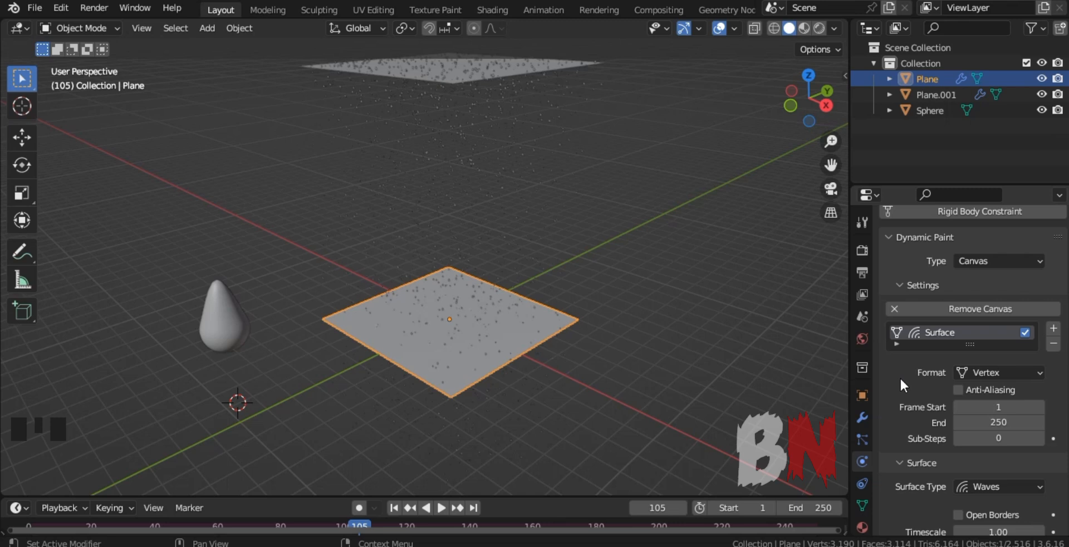
Step: Add Dynamic Paint physics to the upper plane and set it up as a brush
{"action": "left_click_drag", "start_coordinate": [828, 166], "coordinate": [732, 198]}
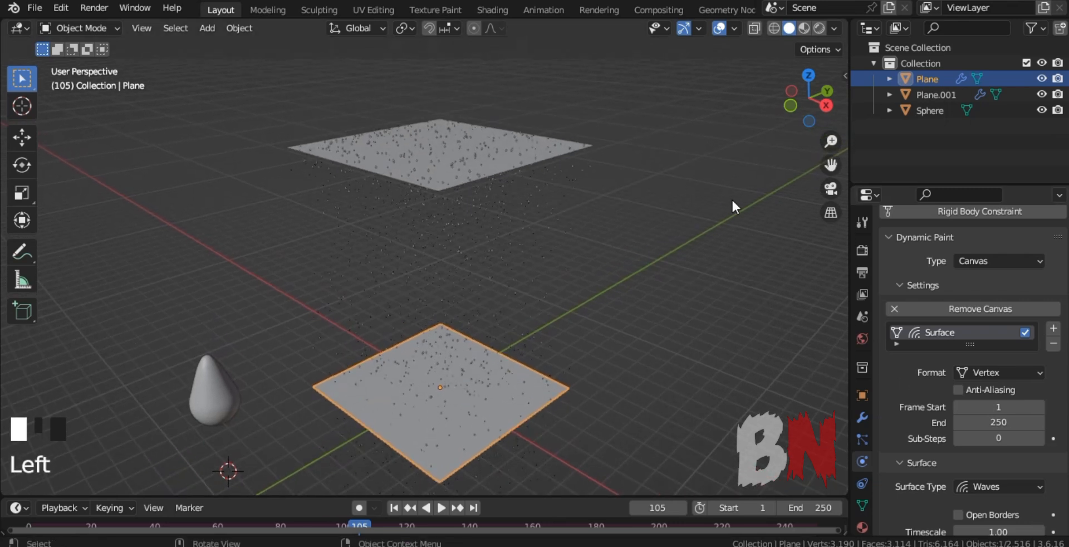
{"action": "left_click", "coordinate": [493, 166]}
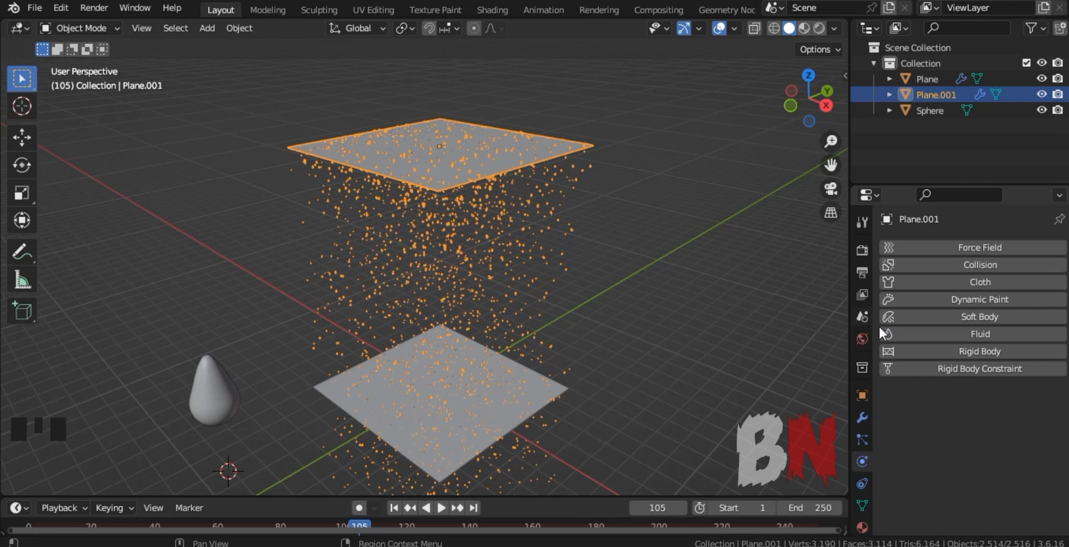
{"action": "left_click", "coordinate": [989, 295]}
{"action": "scroll", "coordinate": [937, 406], "scroll_direction": "down", "scroll_amount": 1}
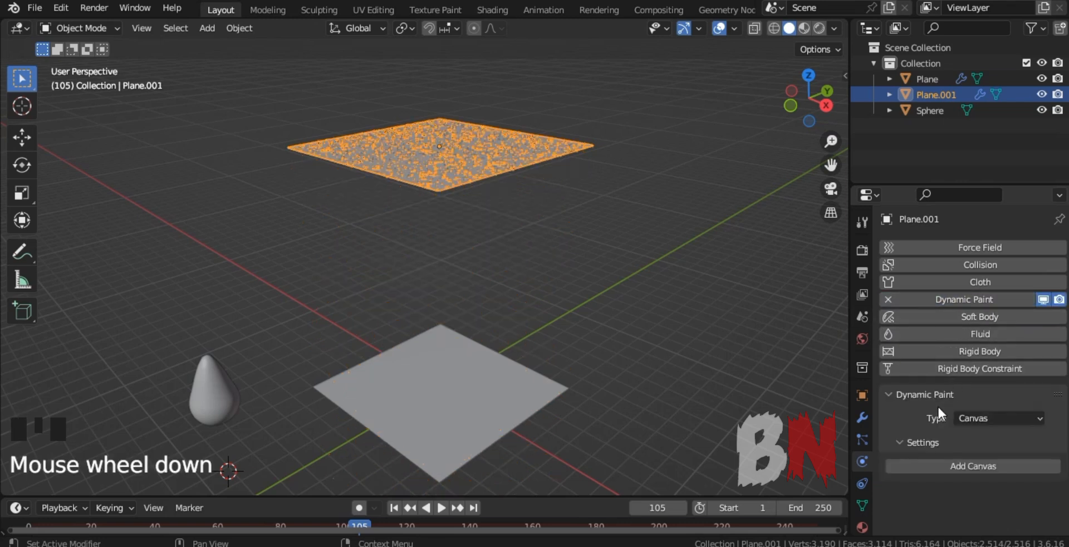
{"action": "left_click", "coordinate": [993, 417]}
{"action": "left_click", "coordinate": [980, 452]}
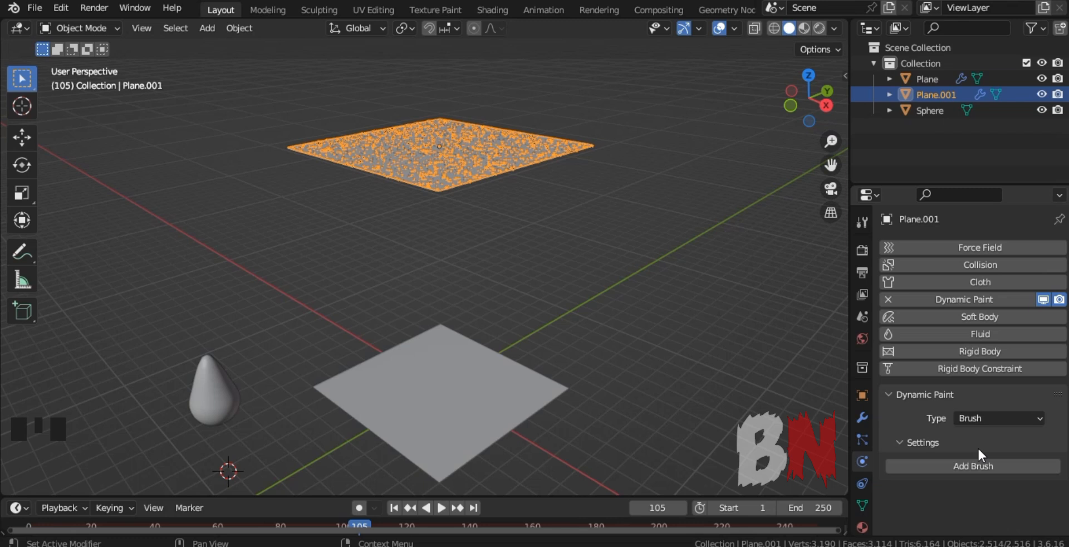
{"action": "left_click", "coordinate": [950, 466]}
Step: Set the upper plane's brush paint source to Particle System, using the existing ParticleSystem
{"action": "scroll", "coordinate": [934, 480], "scroll_direction": "down", "scroll_amount": 5}
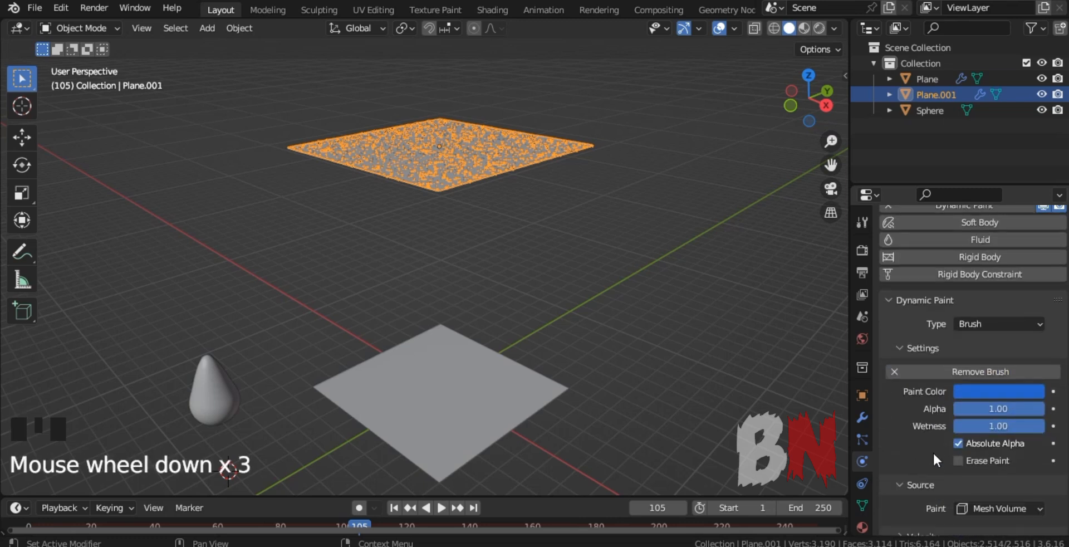
{"action": "left_click", "coordinate": [992, 478]}
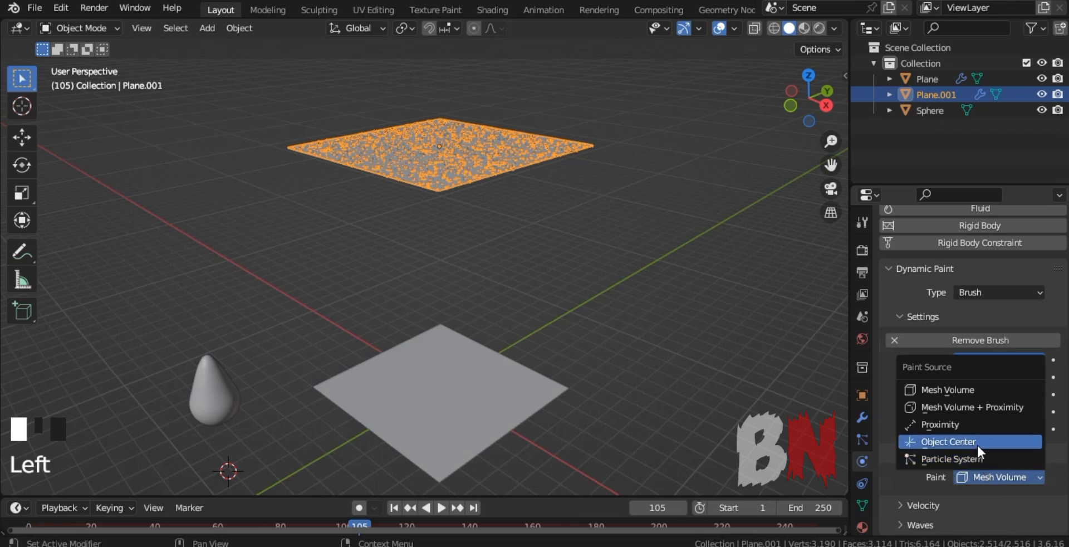
{"action": "left_click", "coordinate": [976, 457]}
{"action": "left_click", "coordinate": [990, 503]}
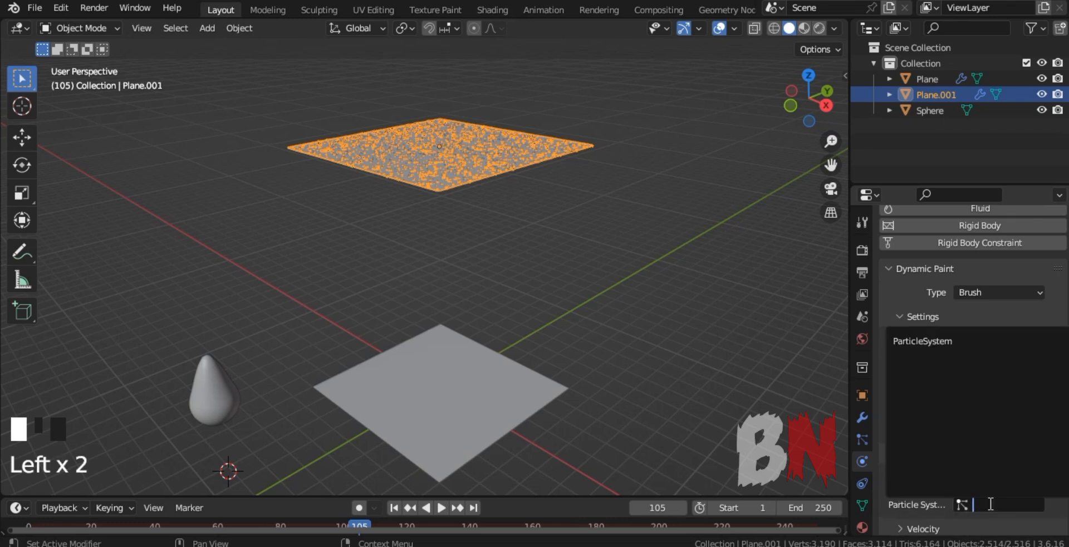
{"action": "left_click", "coordinate": [951, 340]}
Step: Play the animation and examine the waves the falling particles create on the lower plane
{"action": "key", "text": "space"}
{"action": "left_click_drag", "start_coordinate": [831, 165], "coordinate": [832, 119]}
{"action": "scroll", "coordinate": [555, 392], "scroll_direction": "up", "scroll_amount": 2}
{"action": "left_click_drag", "start_coordinate": [831, 165], "coordinate": [838, 121]}
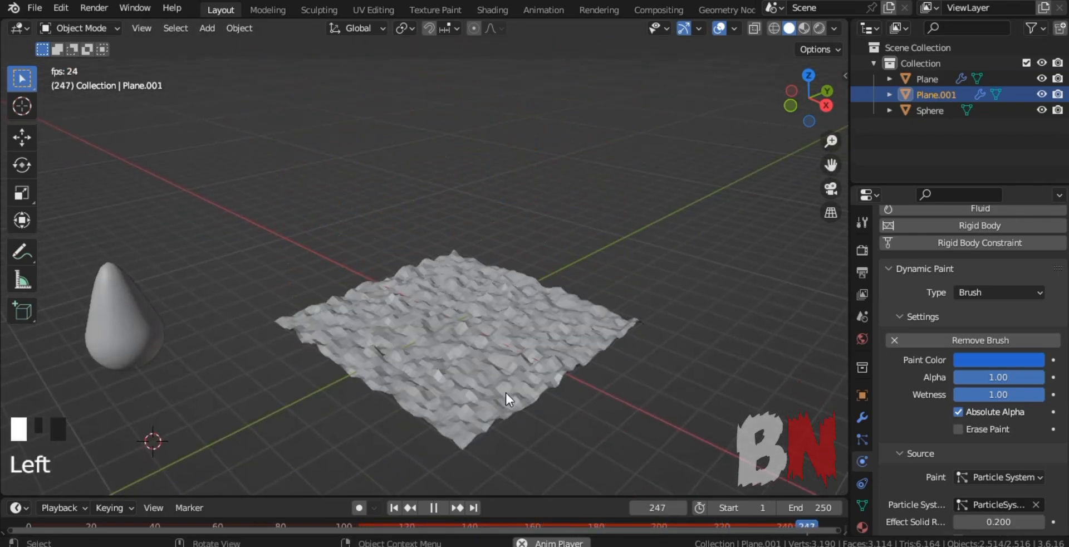
{"action": "key", "text": "space"}
{"action": "key", "text": "space"}
{"action": "key", "text": "space"}
Step: Add a Subdivision Surface modifier to the lower plane with a viewport level of 2
{"action": "left_click", "coordinate": [488, 384]}
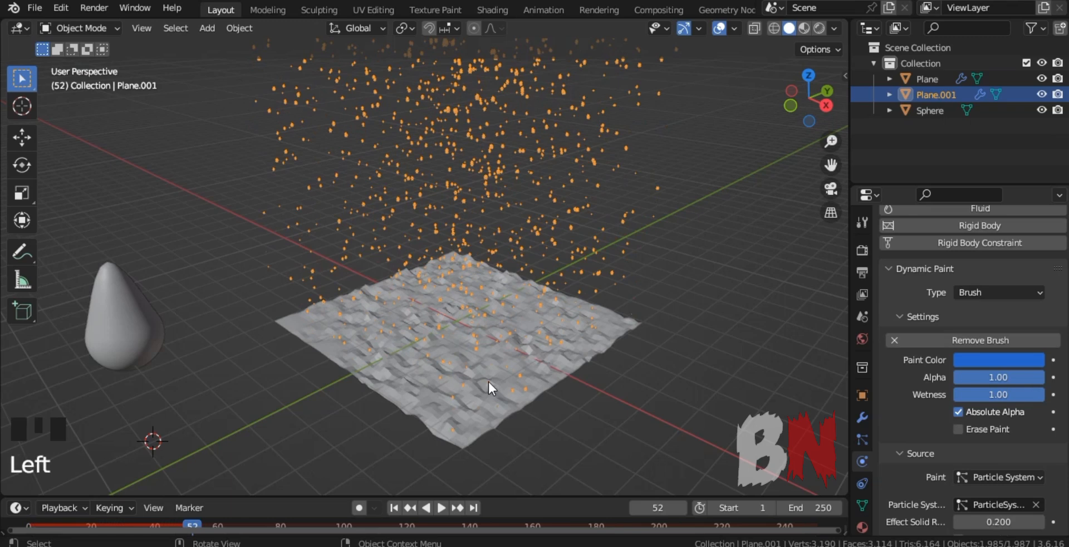
{"action": "left_click", "coordinate": [490, 401]}
{"action": "left_click", "coordinate": [862, 417]}
{"action": "left_click", "coordinate": [997, 283]}
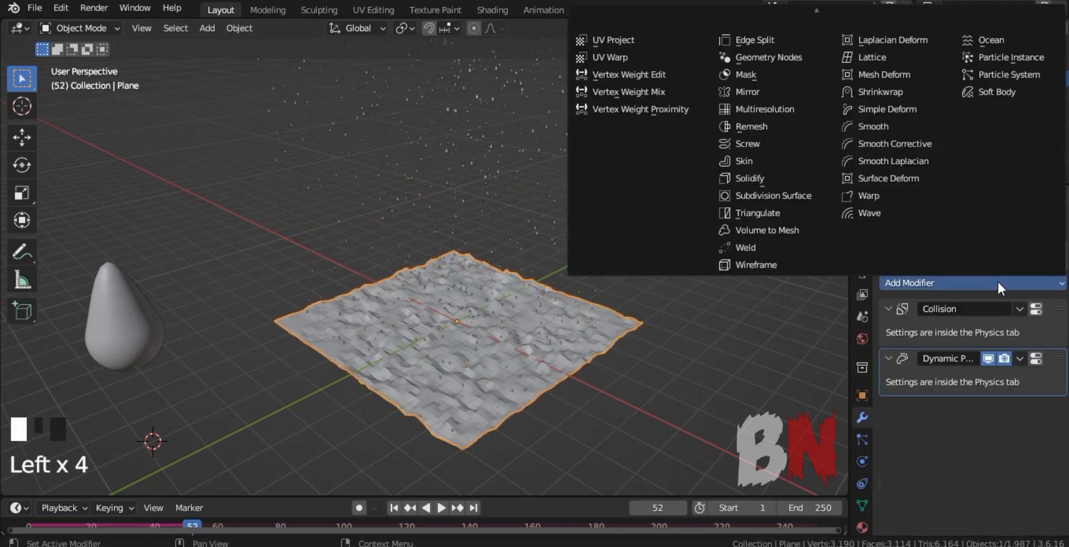
{"action": "left_click", "coordinate": [765, 189]}
{"action": "left_click", "coordinate": [1039, 451]}
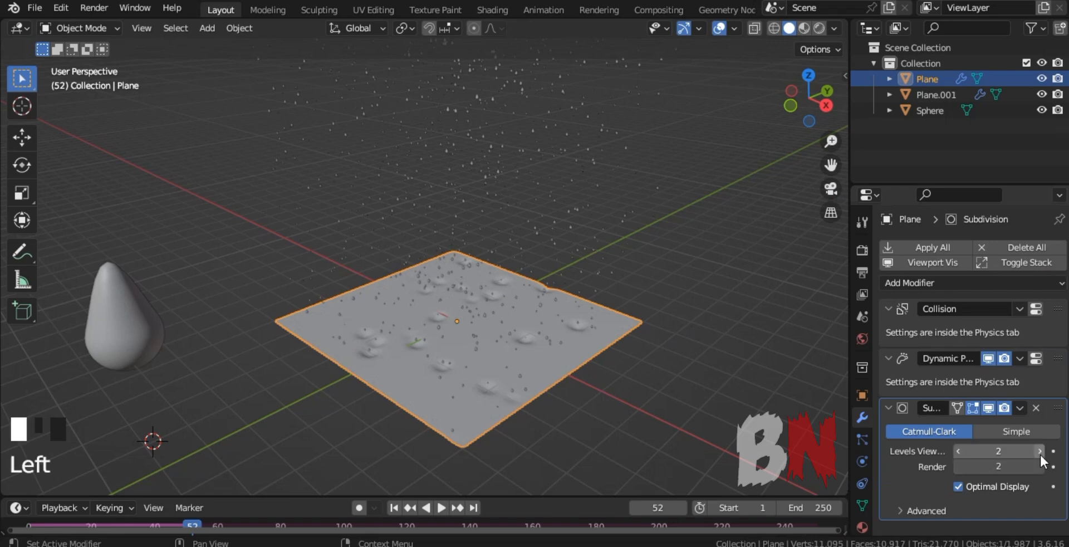
Step: Preview the animation with the subdivided lower plane and hide the droplet-shaped sphere
{"action": "key", "text": "space"}
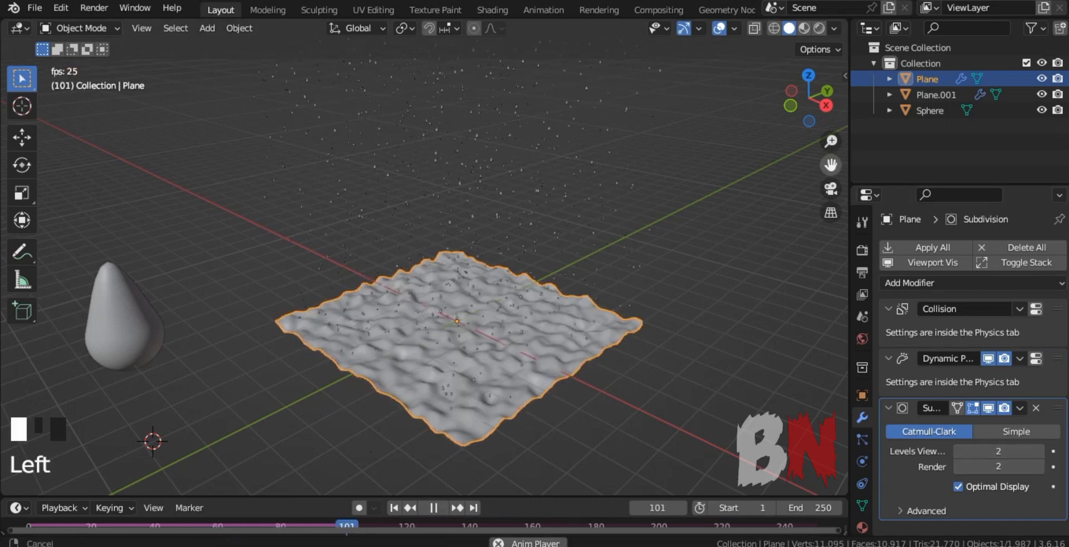
{"action": "left_click_drag", "start_coordinate": [831, 166], "coordinate": [848, 142]}
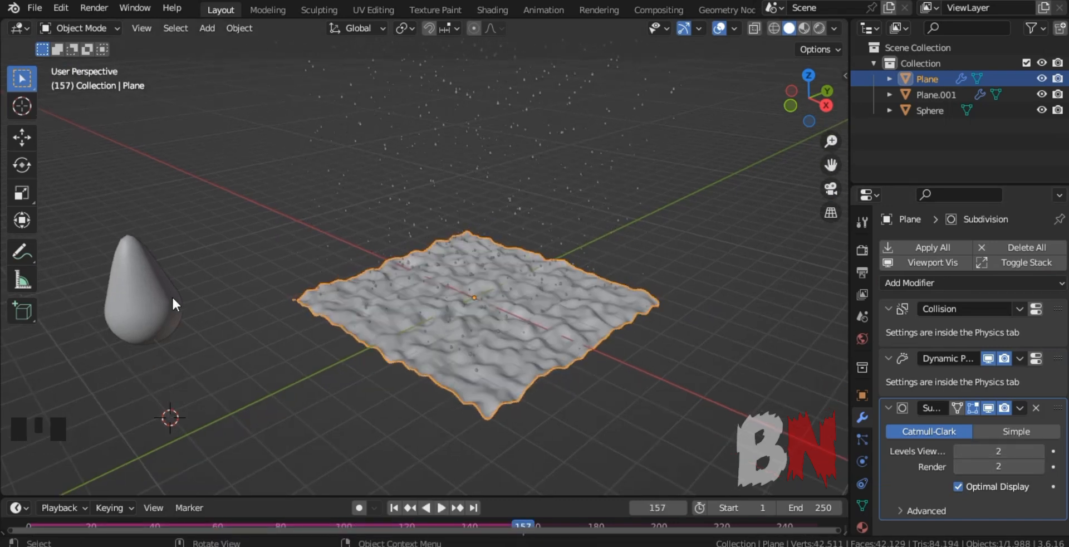
{"action": "left_click", "coordinate": [174, 303]}
{"action": "key", "text": "h"}
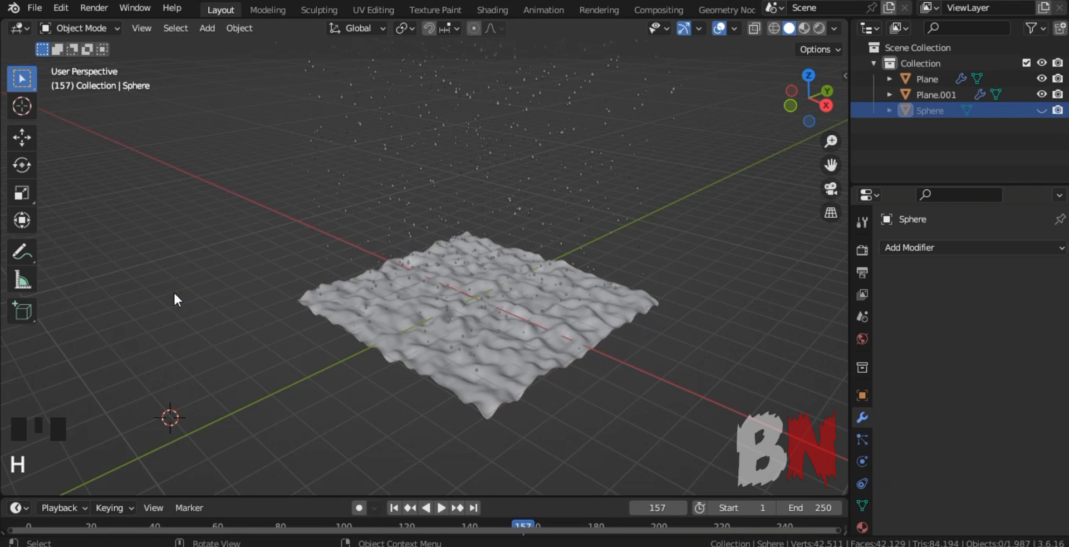
Step: Create a new material named Water for the lower plane in the Shading workspace
{"action": "left_click", "coordinate": [499, 10]}
{"action": "left_click", "coordinate": [510, 268]}
{"action": "scroll", "coordinate": [574, 255], "scroll_direction": "up", "scroll_amount": 2}
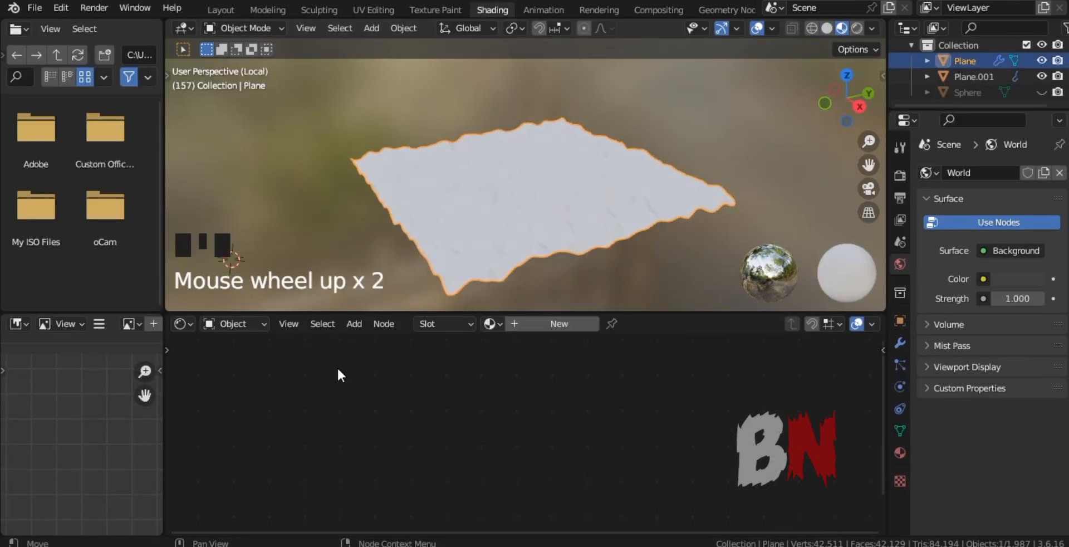
{"action": "left_click_drag", "start_coordinate": [163, 167], "coordinate": [35, 167]}
{"action": "left_click", "coordinate": [502, 326]}
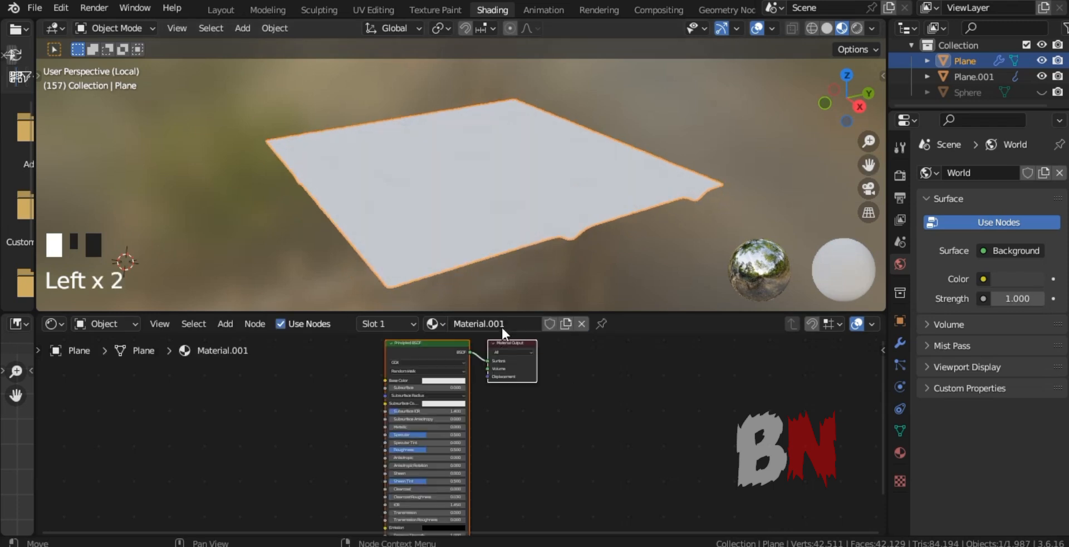
{"action": "left_click", "coordinate": [516, 323]}
{"action": "type", "text": "Water"}
{"action": "key", "text": "Return"}
Step: Add a Musgrave Texture node and a Bump node to the Water material
{"action": "middle_click_drag", "start_coordinate": [501, 412], "coordinate": [675, 450]}
{"action": "key", "text": "shift+a"}
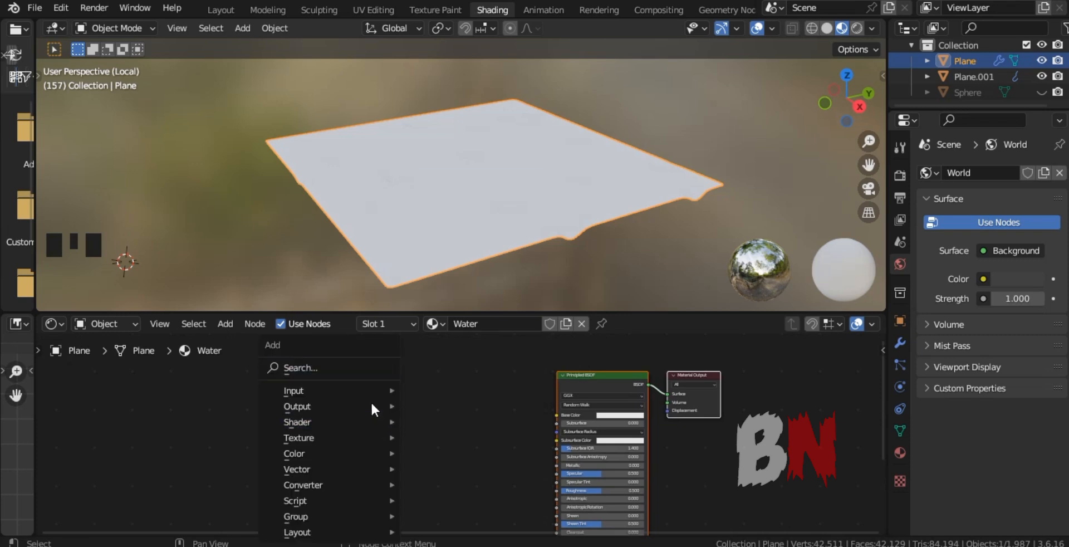
{"action": "type", "text": "mus"}
{"action": "key", "text": "Return"}
{"action": "left_click", "coordinate": [384, 425]}
{"action": "key", "text": "shift+a"}
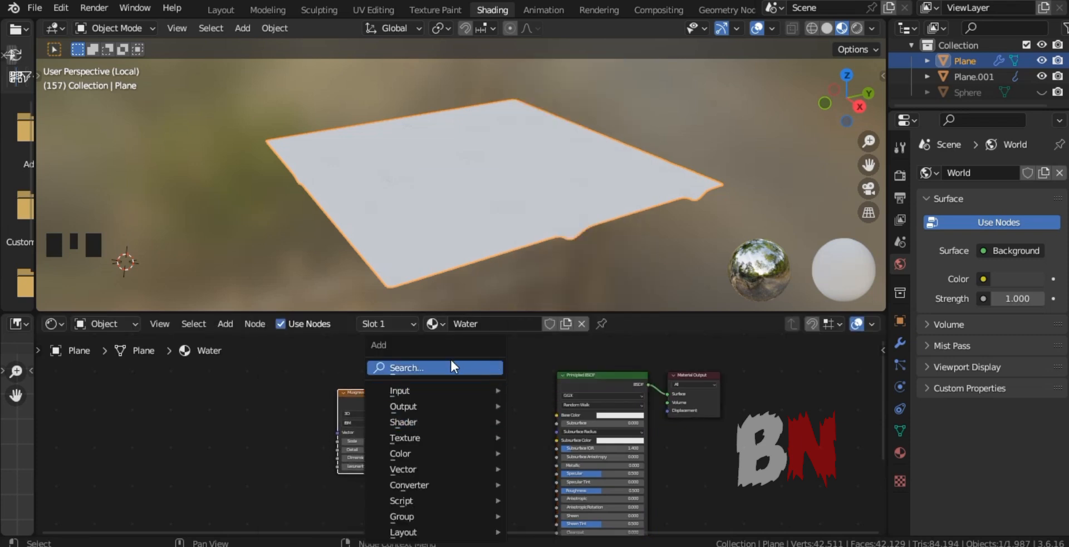
{"action": "type", "text": "bu"}
{"action": "key", "text": "Return"}
{"action": "left_click", "coordinate": [484, 423]}
Step: Connect the Musgrave Height to the Bump Height and the Bump Normal to the Principled BSDF Normal, spacing the nodes closer to the shader
{"action": "left_click_drag", "start_coordinate": [394, 402], "coordinate": [447, 452]}
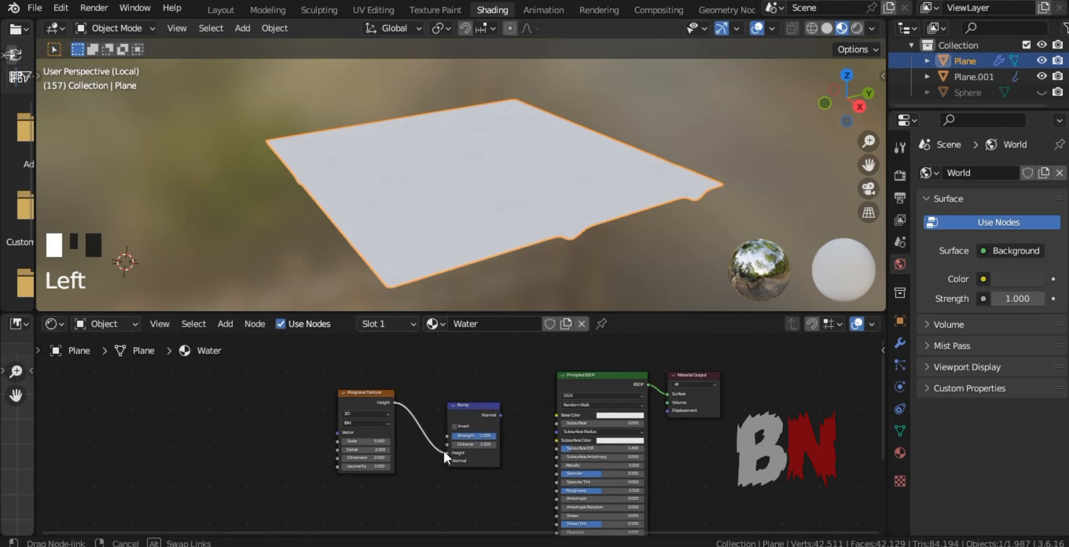
{"action": "middle_click_drag", "start_coordinate": [684, 490], "coordinate": [671, 424]}
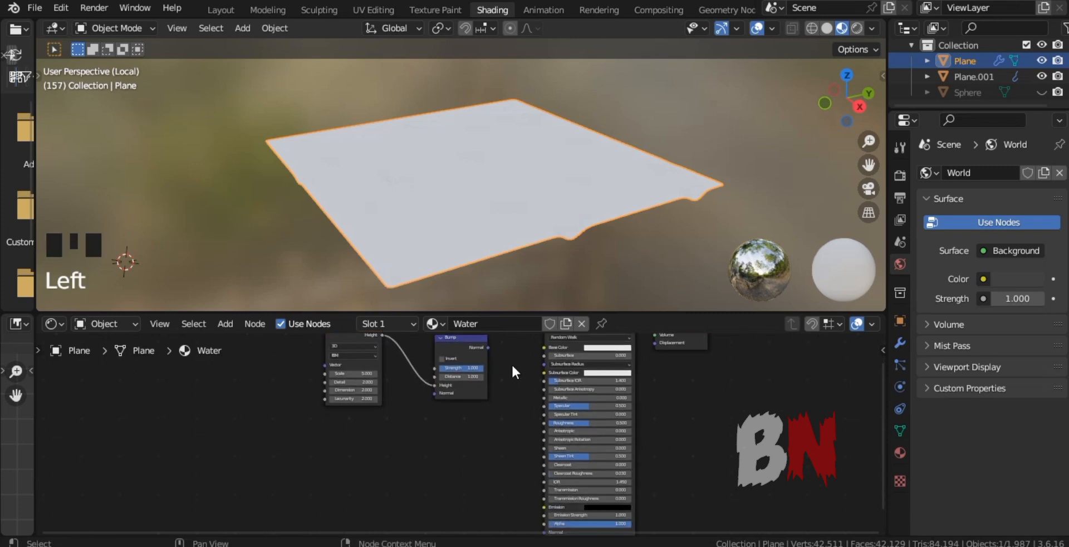
{"action": "left_click_drag", "start_coordinate": [487, 346], "coordinate": [538, 491]}
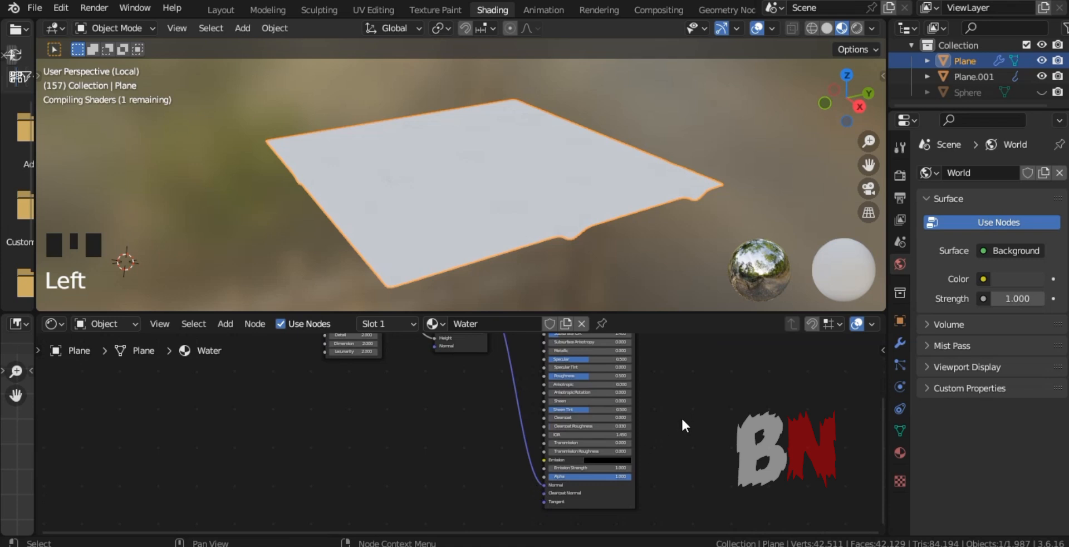
{"action": "middle_click_drag", "start_coordinate": [664, 427], "coordinate": [670, 446]}
{"action": "middle_click_drag", "start_coordinate": [544, 446], "coordinate": [593, 431]}
{"action": "left_click_drag", "start_coordinate": [523, 405], "coordinate": [550, 410]}
{"action": "left_click_drag", "start_coordinate": [433, 399], "coordinate": [499, 408]}
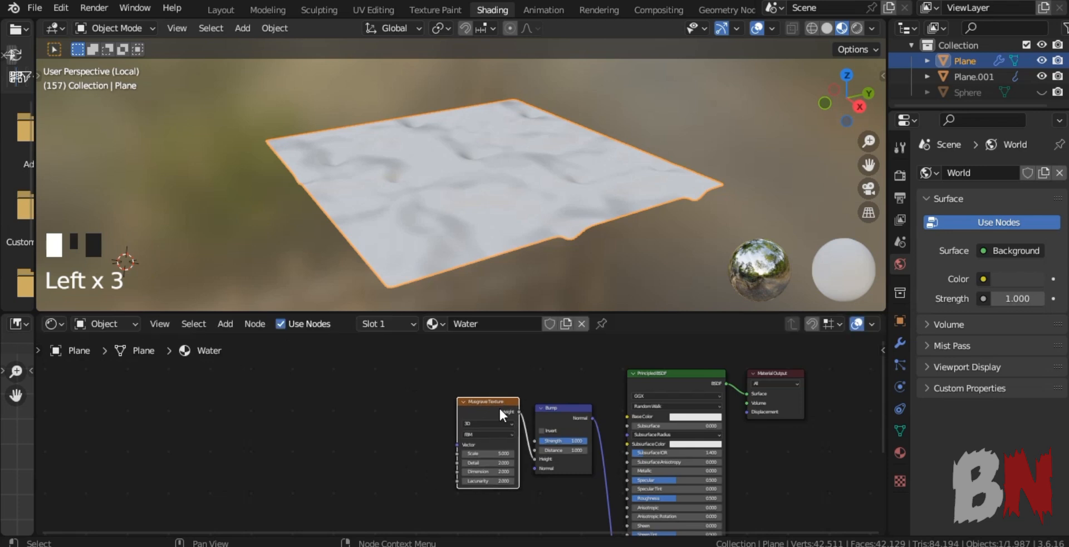
Step: Add linked Texture Coordinate and Mapping nodes to the Musgrave Texture
{"action": "key", "text": "ctrl+t"}
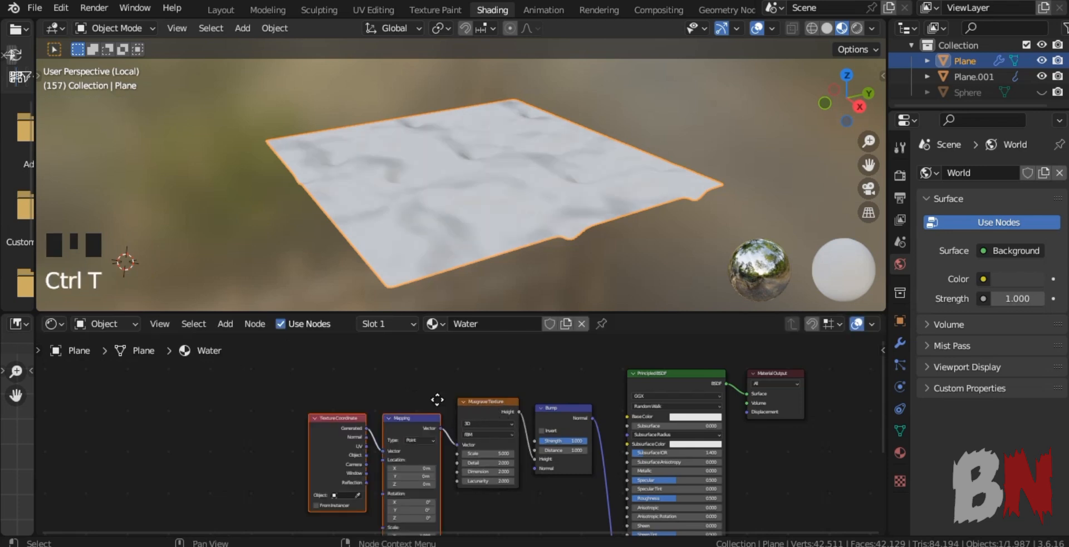
{"action": "middle_click_drag", "start_coordinate": [437, 399], "coordinate": [434, 374]}
{"action": "scroll", "coordinate": [463, 432], "scroll_direction": "up", "scroll_amount": 3}
Step: Set the Musgrave Texture's Scale to 8.1 and the Principled BSDF's Roughness to 0.259
{"action": "left_click_drag", "start_coordinate": [484, 428], "coordinate": [557, 427]}
{"action": "middle_click_drag", "start_coordinate": [619, 498], "coordinate": [601, 473]}
{"action": "left_click_drag", "start_coordinate": [684, 458], "coordinate": [679, 459]}
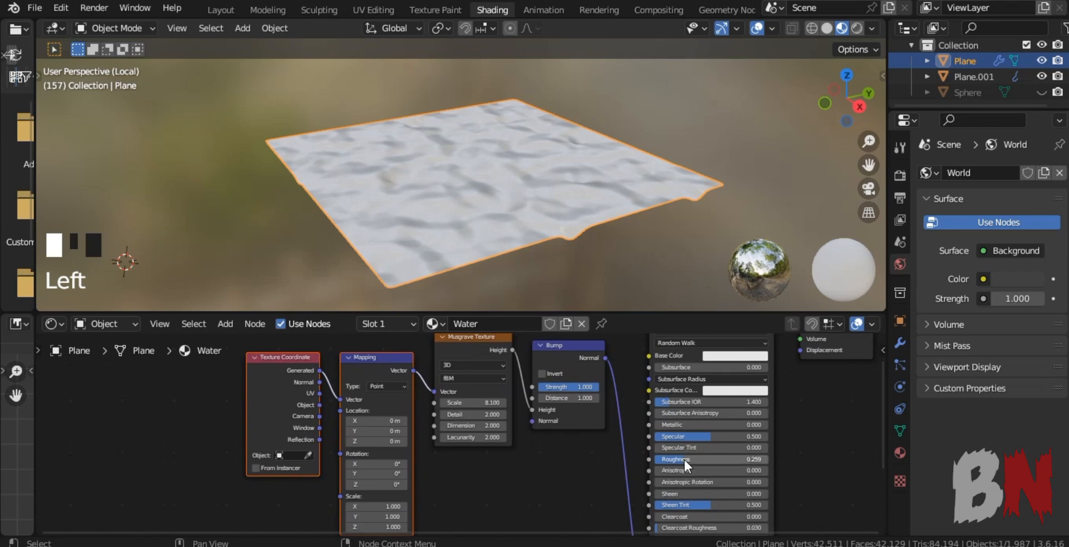
Step: Set the Musgrave Texture's Lacunarity to 0.2, Dimension to 0.8 and Scale to 15.3
{"action": "scroll", "coordinate": [479, 438], "scroll_direction": "up", "scroll_amount": 2}
{"action": "left_click", "coordinate": [479, 439]}
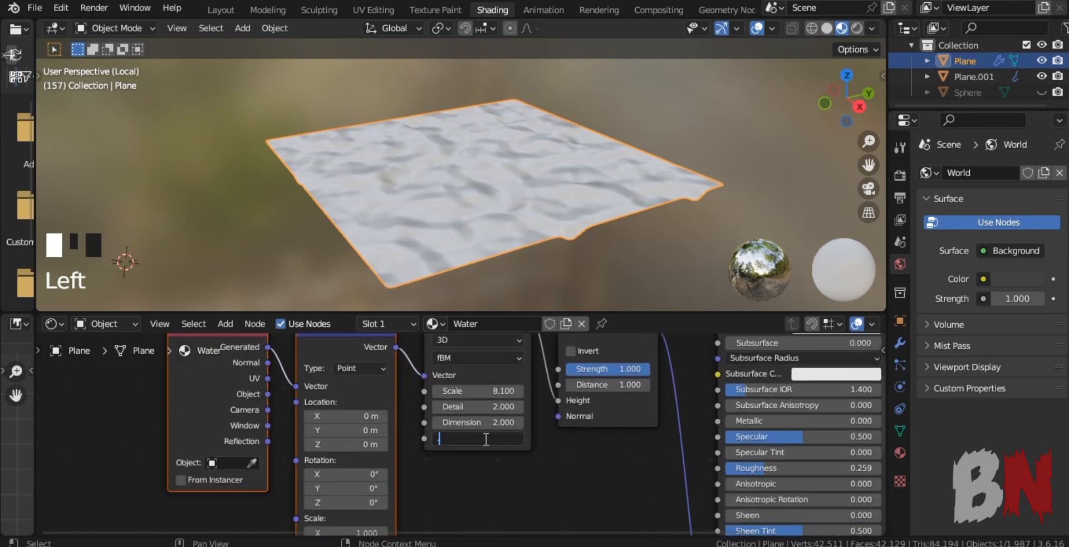
{"action": "type", "text": "0.2"}
{"action": "key", "text": "Return"}
{"action": "left_click", "coordinate": [491, 422]}
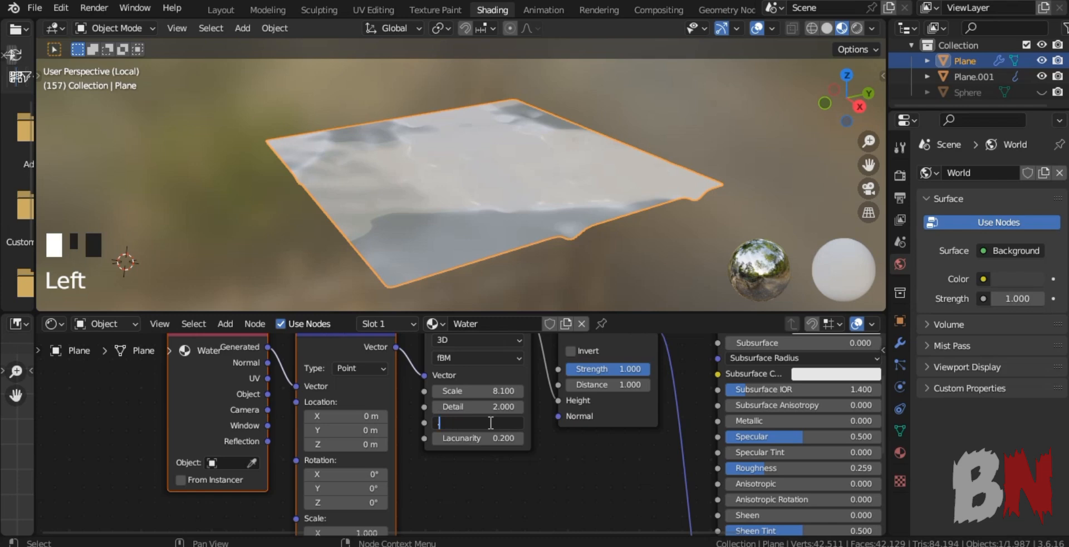
{"action": "type", "text": "0.8"}
{"action": "left_click", "coordinate": [490, 448]}
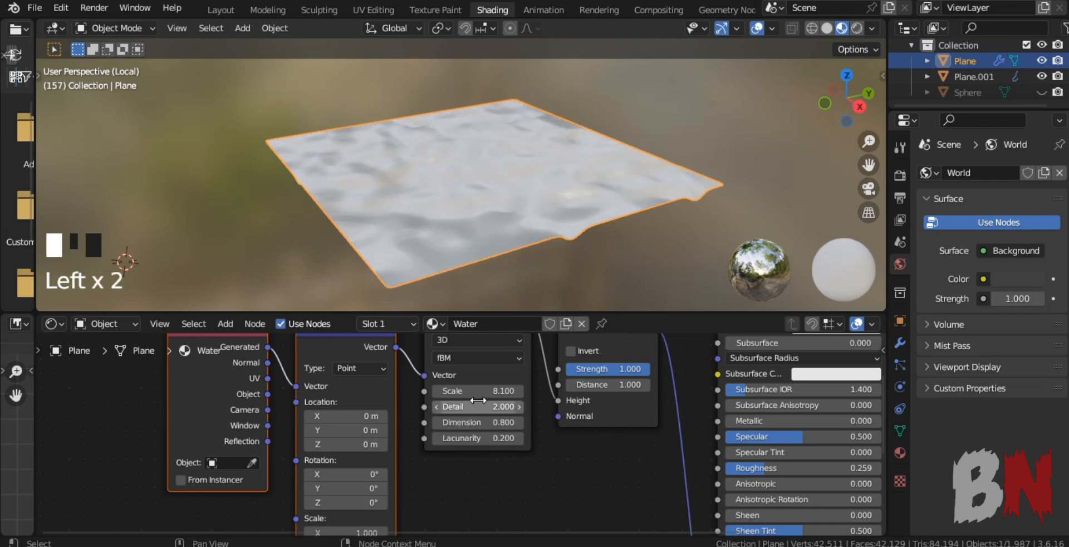
{"action": "left_click_drag", "start_coordinate": [478, 391], "coordinate": [518, 391]}
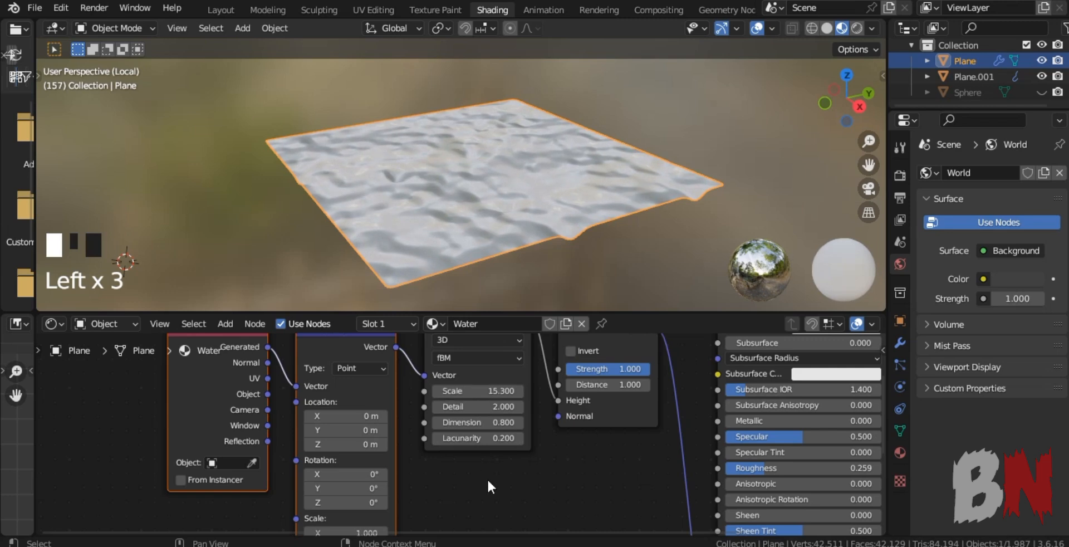
Step: Set the Principled BSDF's Metallic to 0.718 and Subsurface Color to light blue, and the Bump Strength to 0.1
{"action": "left_click_drag", "start_coordinate": [755, 421], "coordinate": [864, 422]}
{"action": "left_click", "coordinate": [613, 368]}
{"action": "type", "text": "0.1"}
{"action": "key", "text": "Return"}
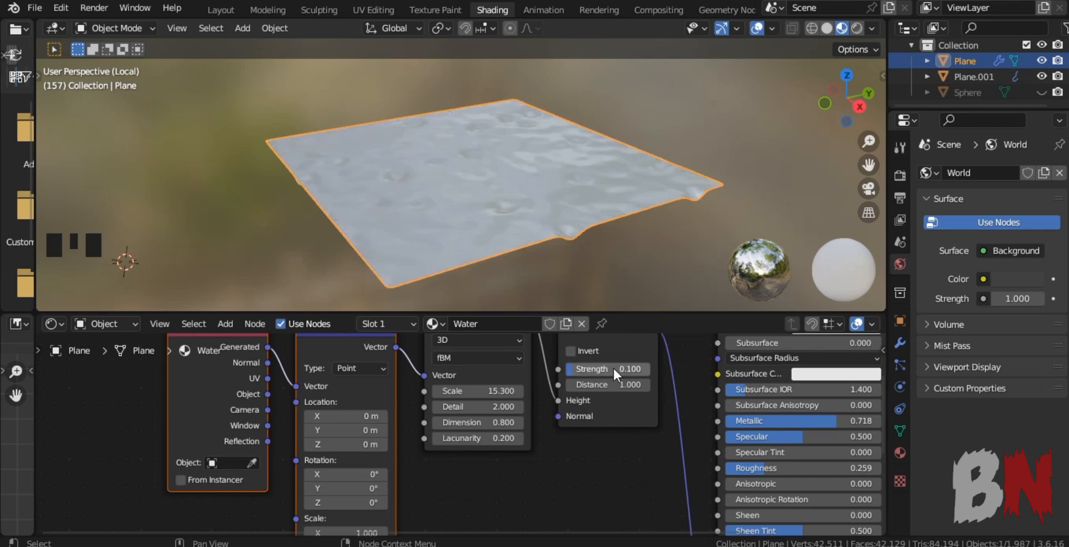
{"action": "left_click_drag", "start_coordinate": [818, 421], "coordinate": [813, 422]}
{"action": "mouse_move", "coordinate": [797, 468]}
{"action": "left_mouse_down"}
{"action": "mouse_move", "coordinate": [824, 469]}
{"action": "mouse_move", "coordinate": [785, 469]}
{"action": "left_mouse_up"}
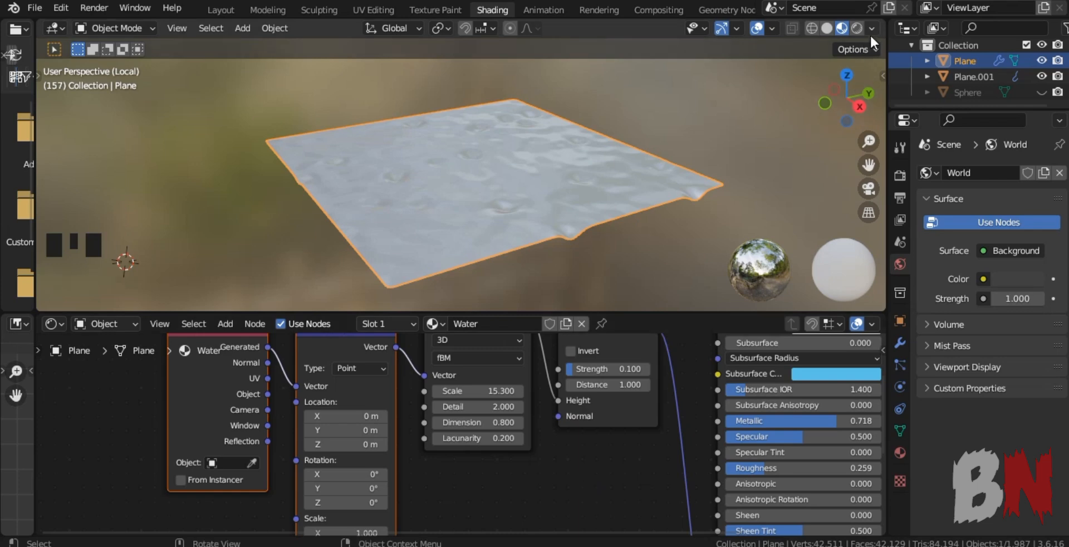
Step: Switch the viewport's Material Preview lighting to a different HDRI environment
{"action": "left_click", "coordinate": [871, 28]}
{"action": "left_click", "coordinate": [863, 174]}
{"action": "left_click", "coordinate": [723, 215]}
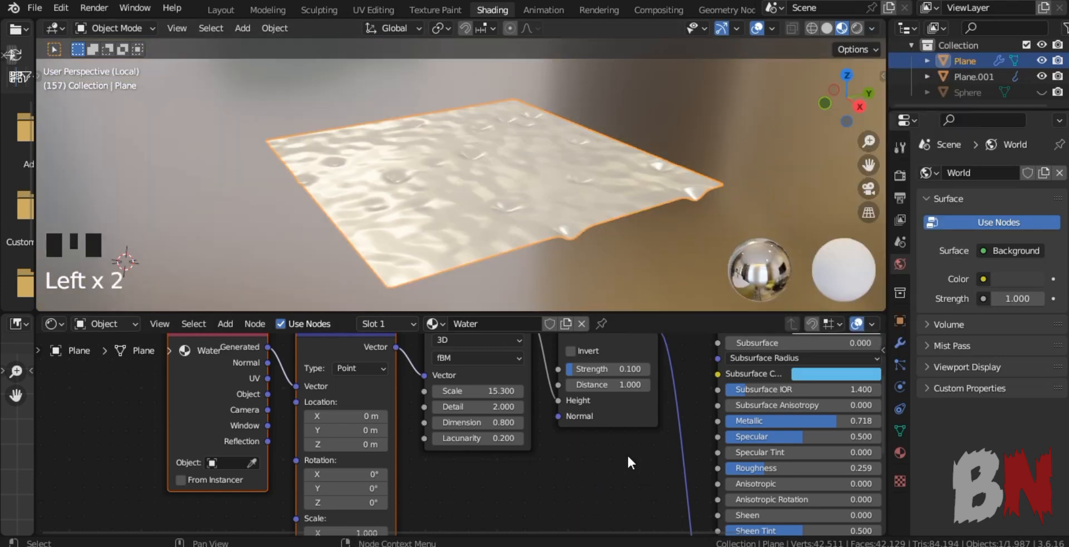
Step: Set the Musgrave Texture's Scale to 21, Detail to 16, Dimension to 1.2 and Lacunarity to 1.9
{"action": "left_click", "coordinate": [473, 391]}
{"action": "type", "text": "21"}
{"action": "left_click", "coordinate": [485, 407]}
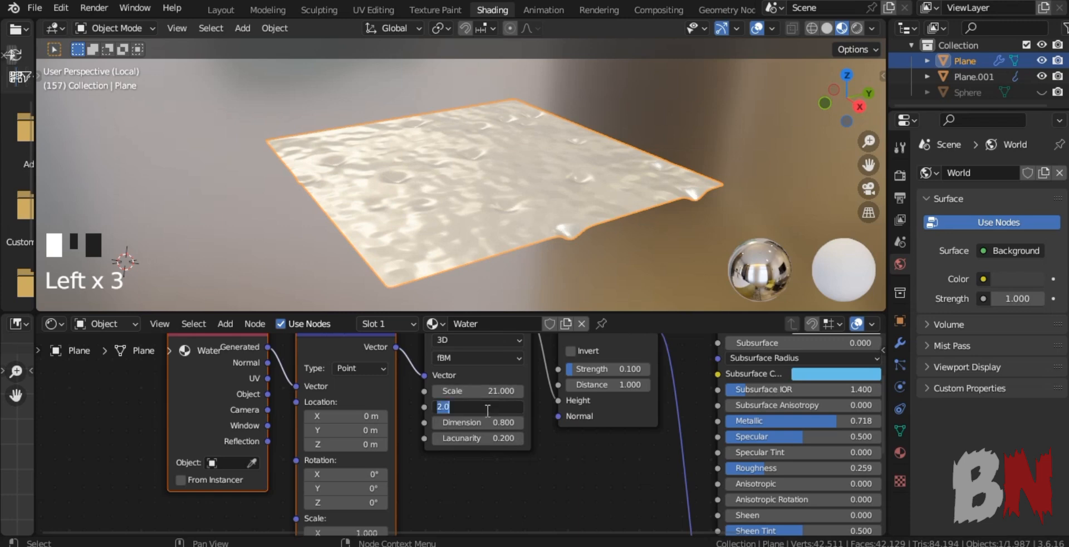
{"action": "type", "text": "16"}
{"action": "left_click", "coordinate": [488, 422]}
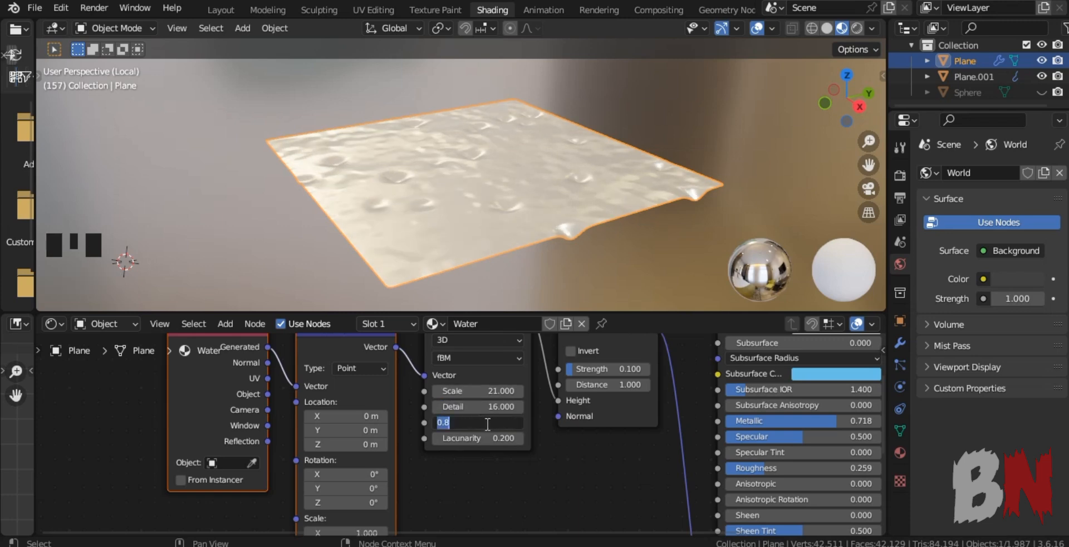
{"action": "type", "text": "1.2"}
{"action": "left_click", "coordinate": [487, 439]}
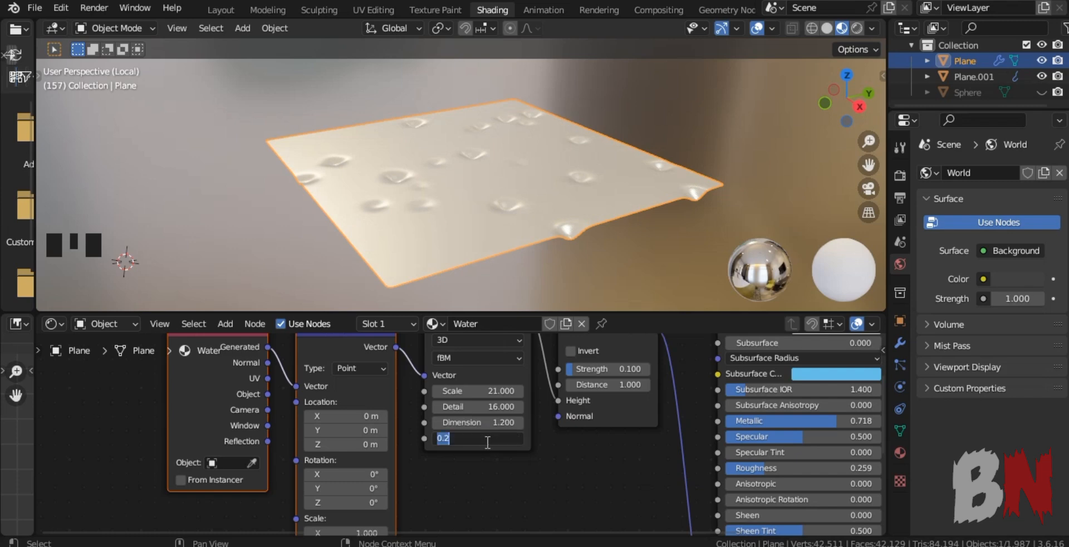
{"action": "type", "text": "1.9"}
{"action": "key", "text": "Return"}
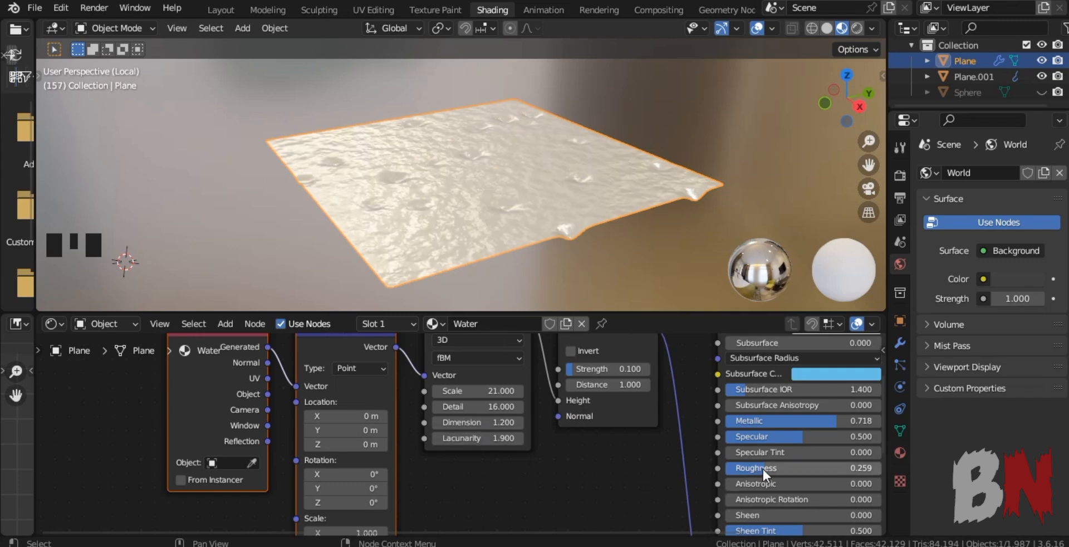
Step: Set the Principled BSDF's Roughness to 0.077, Metallic to 0.832, Subsurface IOR to 1.222 and Subsurface Color to near-white
{"action": "left_click_drag", "start_coordinate": [791, 467], "coordinate": [763, 468]}
{"action": "left_click_drag", "start_coordinate": [779, 420], "coordinate": [761, 391]}
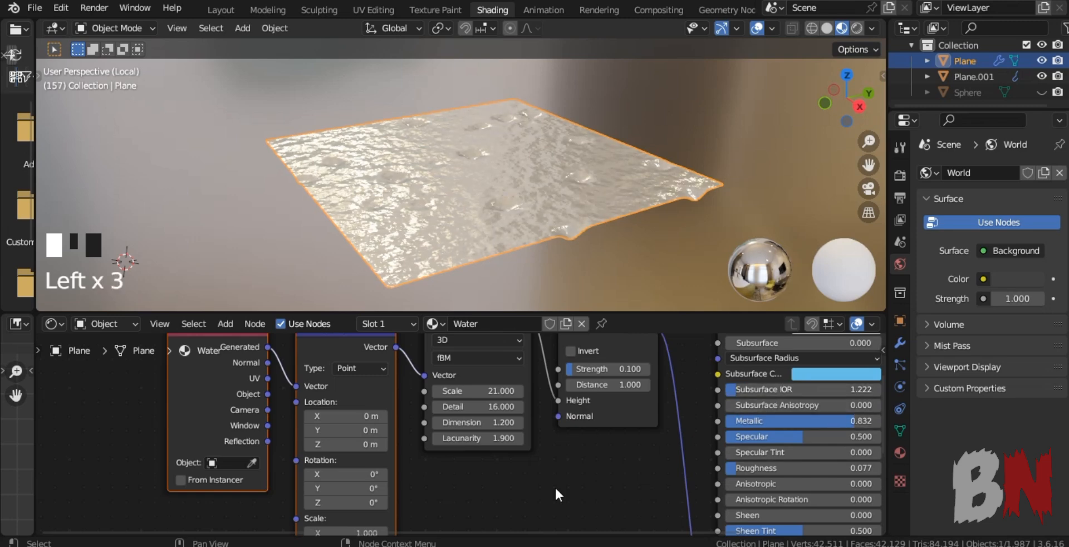
{"action": "scroll", "coordinate": [560, 491], "scroll_direction": "down", "scroll_amount": 10}
{"action": "middle_click_drag", "start_coordinate": [727, 425], "coordinate": [721, 448]}
{"action": "scroll", "coordinate": [721, 448], "scroll_direction": "up", "scroll_amount": 8}
{"action": "left_click", "coordinate": [782, 427]}
{"action": "left_click", "coordinate": [778, 293]}
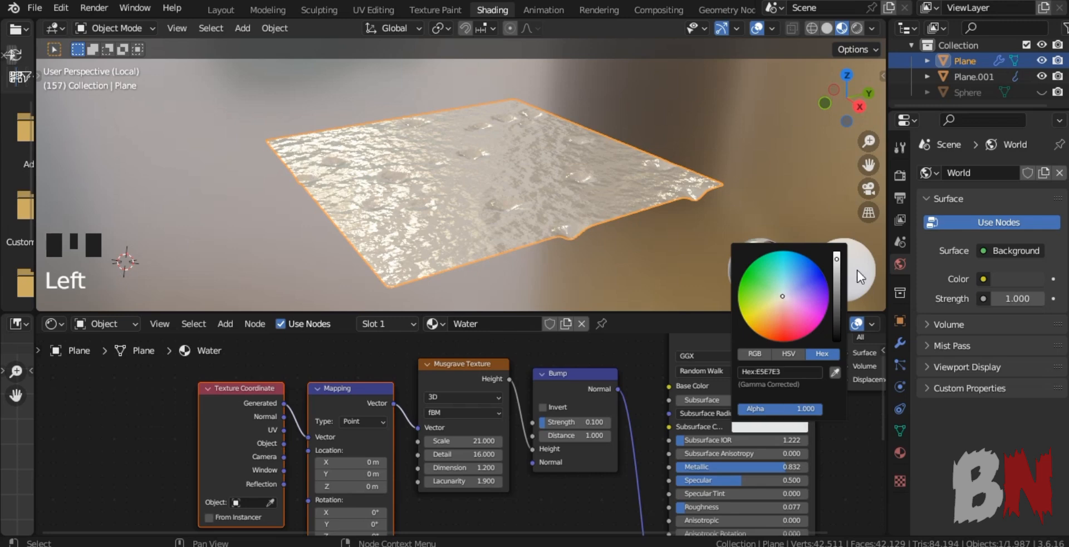
{"action": "left_click", "coordinate": [858, 440]}
Step: Set the Water material's Base Color to hex 044553
{"action": "middle_click_drag", "start_coordinate": [847, 432], "coordinate": [829, 473]}
{"action": "left_click", "coordinate": [768, 428]}
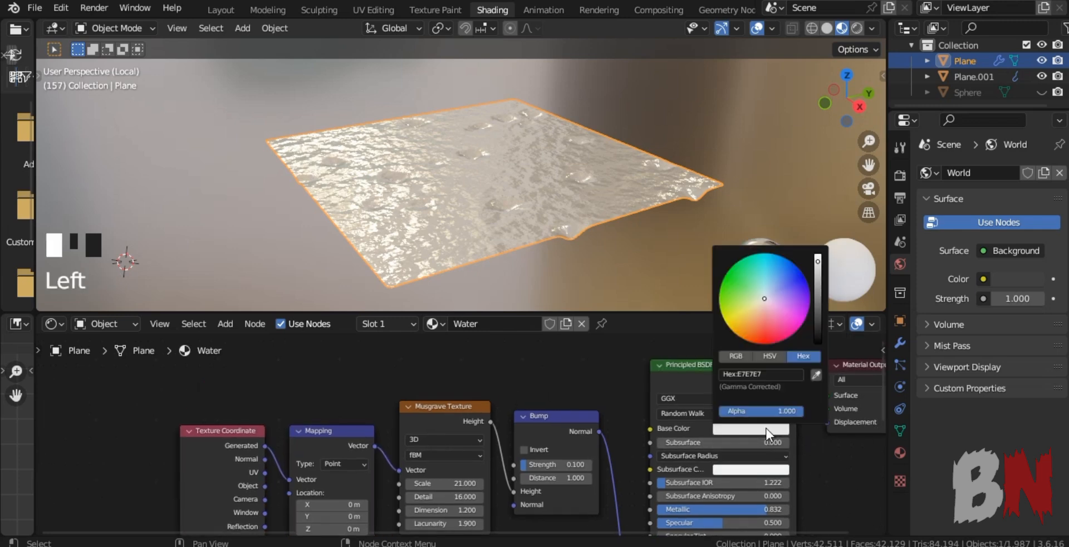
{"action": "left_click", "coordinate": [782, 373]}
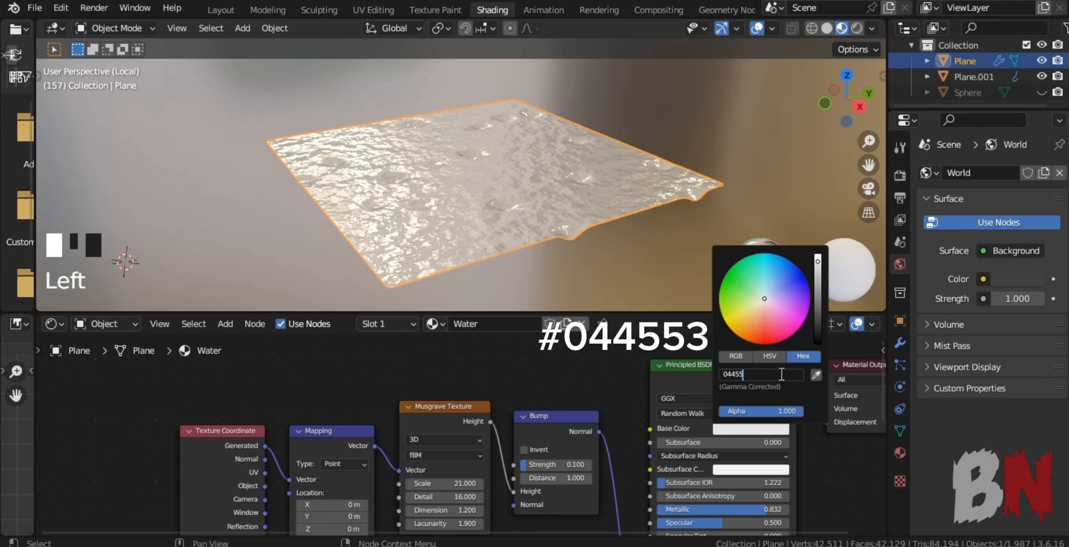
{"action": "key", "text": "Return"}
{"action": "left_click", "coordinate": [596, 370]}
Step: Switch to the Layout workspace and show its viewport in Material Preview shading
{"action": "left_click_drag", "start_coordinate": [846, 99], "coordinate": [901, 100]}
{"action": "scroll", "coordinate": [601, 215], "scroll_direction": "up", "scroll_amount": 1}
{"action": "left_click", "coordinate": [268, 10]}
{"action": "key", "text": "Tab"}
{"action": "left_click", "coordinate": [221, 10]}
{"action": "left_click", "coordinate": [804, 28]}
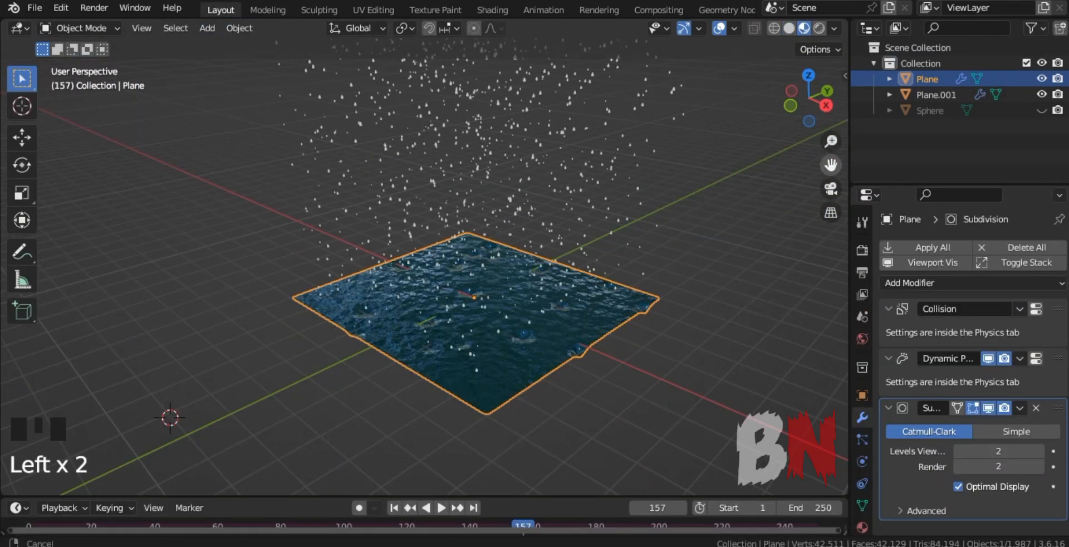
Step: Play the rain animation to check how the rippling water plane looks with its material
{"action": "scroll", "coordinate": [424, 344], "scroll_direction": "up", "scroll_amount": 3}
{"action": "left_click", "coordinate": [424, 345]}
{"action": "key", "text": "space"}
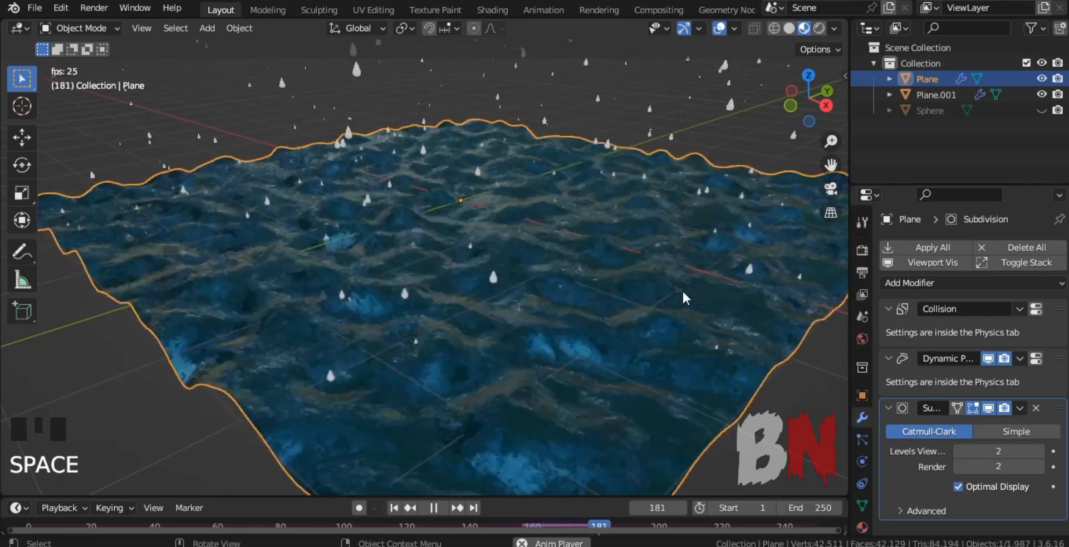
{"action": "scroll", "coordinate": [704, 292], "scroll_direction": "down", "scroll_amount": 5}
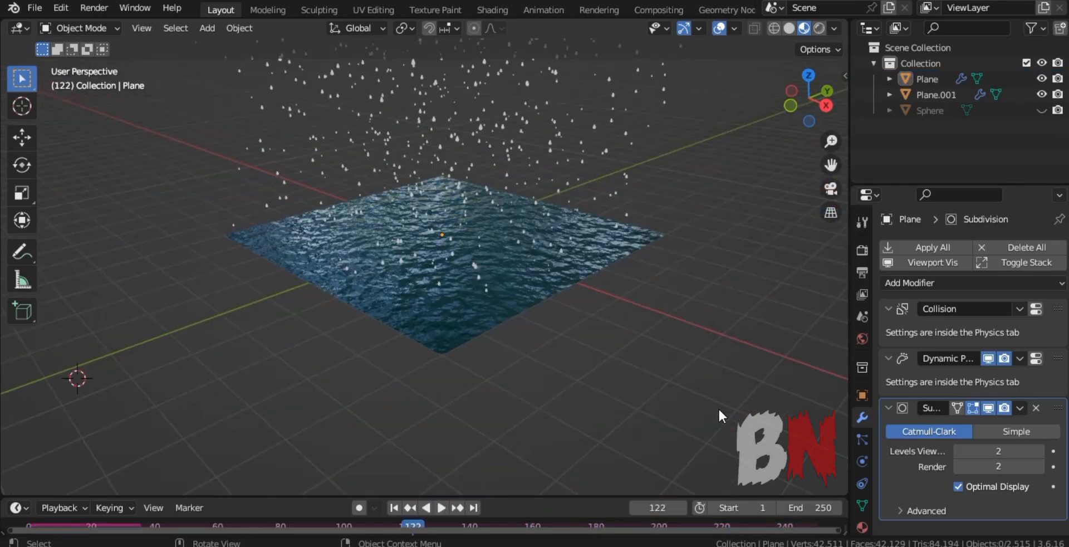
Step: Unhide and select the Sphere droplet, frame it in the view and give it a new material
{"action": "left_click", "coordinate": [930, 110]}
{"action": "key", "text": "KP_Decimal"}
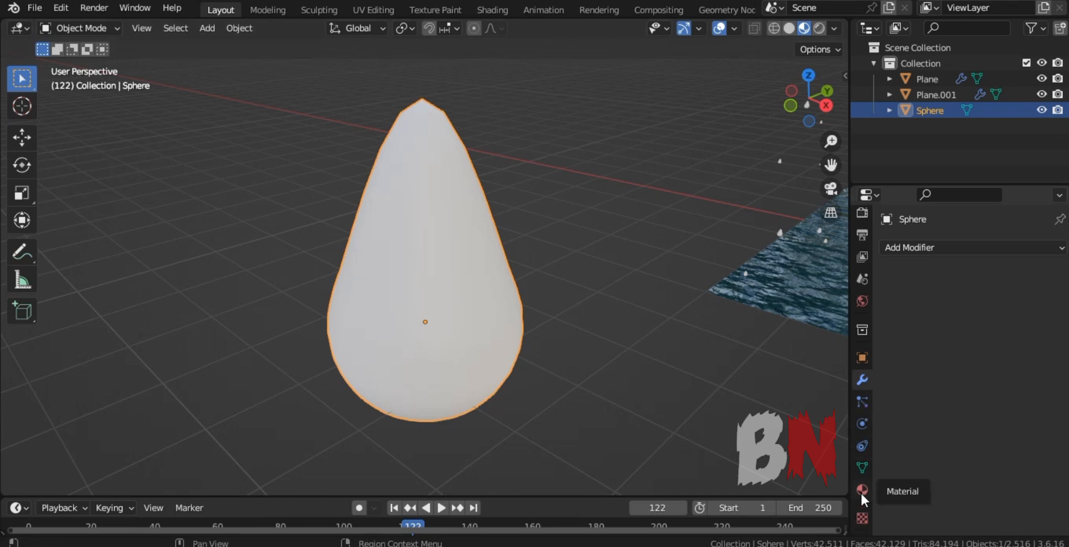
{"action": "left_click", "coordinate": [862, 489]}
{"action": "left_click", "coordinate": [989, 314]}
Step: Set the droplet material's Roughness to 0, Transmission to 1 and IOR to 1.333
{"action": "scroll", "coordinate": [890, 440], "scroll_direction": "down", "scroll_amount": 10}
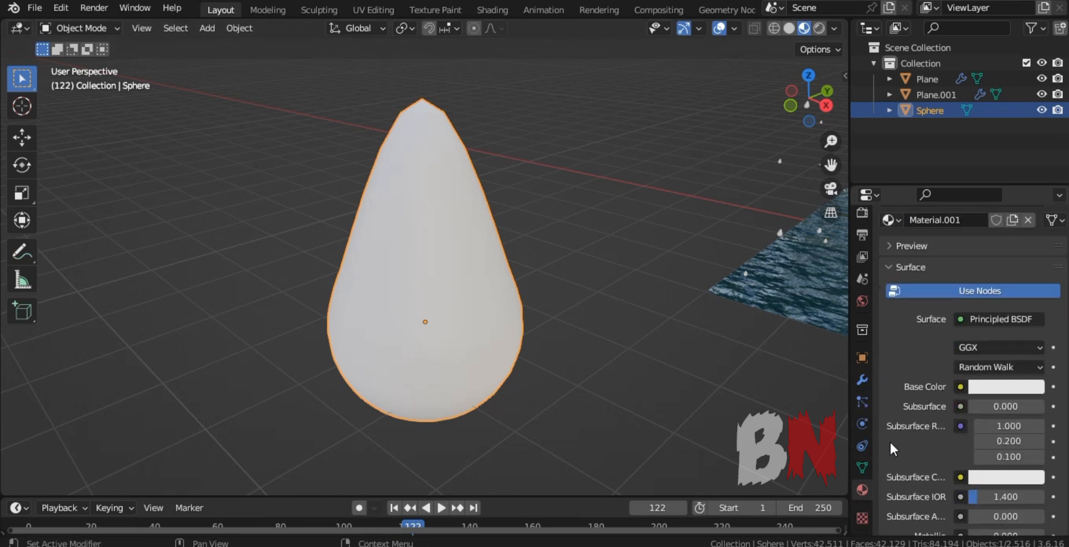
{"action": "scroll", "coordinate": [894, 423], "scroll_direction": "down", "scroll_amount": 4}
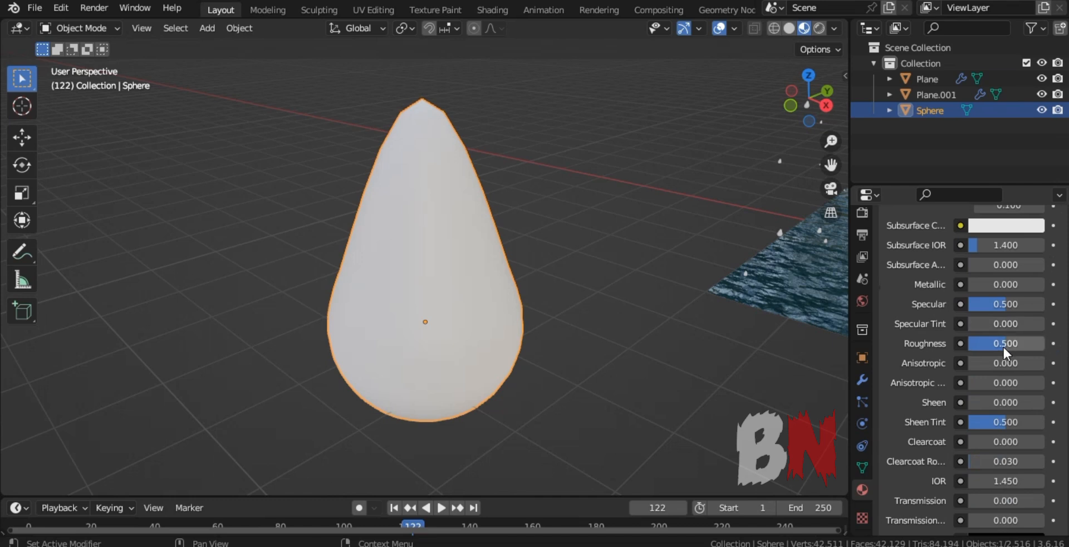
{"action": "left_click_drag", "start_coordinate": [1003, 346], "coordinate": [969, 343]}
{"action": "scroll", "coordinate": [888, 380], "scroll_direction": "down", "scroll_amount": 3}
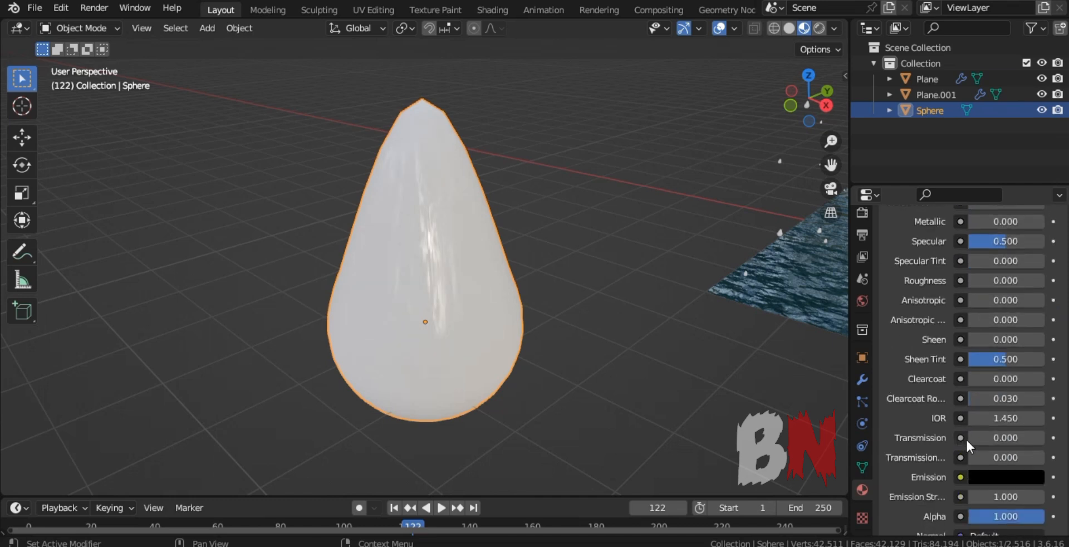
{"action": "left_click_drag", "start_coordinate": [966, 439], "coordinate": [1040, 439]}
{"action": "left_click", "coordinate": [1006, 417]}
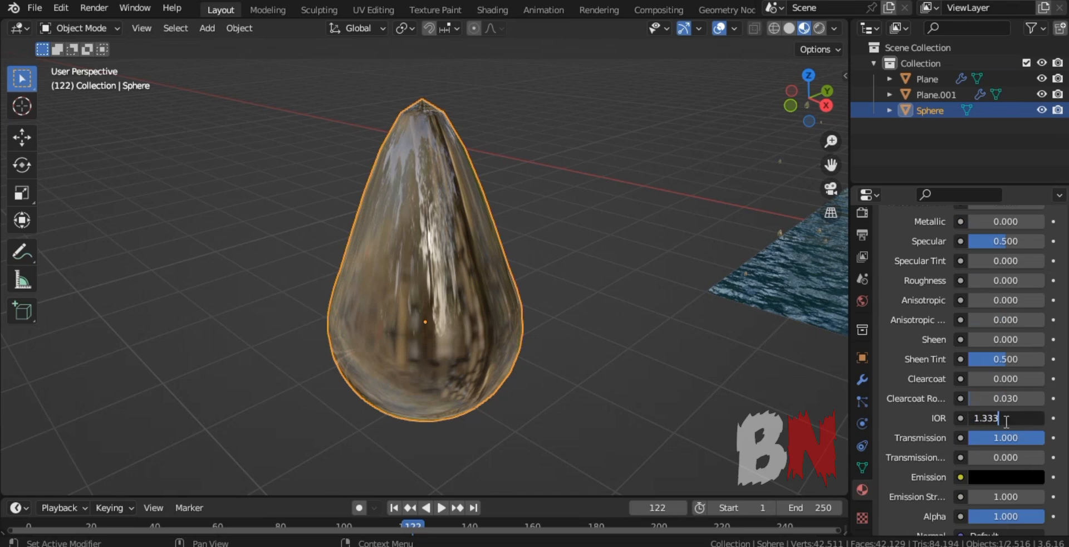
{"action": "key", "text": "Return"}
Step: Set the droplet material's Base Color to hex A7DBF3
{"action": "scroll", "coordinate": [919, 318], "scroll_direction": "up", "scroll_amount": 10}
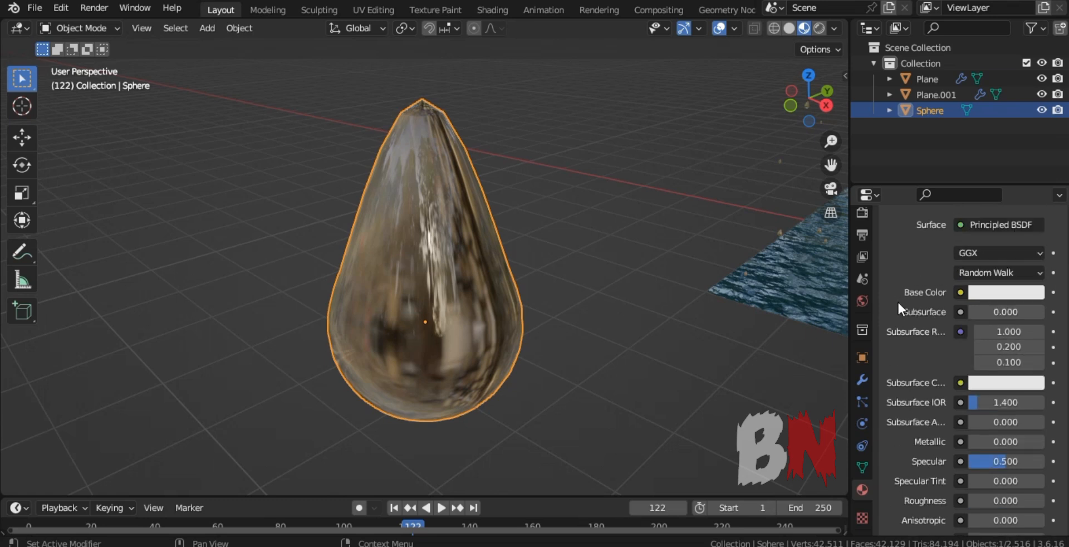
{"action": "left_click", "coordinate": [1006, 293]}
{"action": "left_click", "coordinate": [1014, 199]}
{"action": "left_click", "coordinate": [990, 221]}
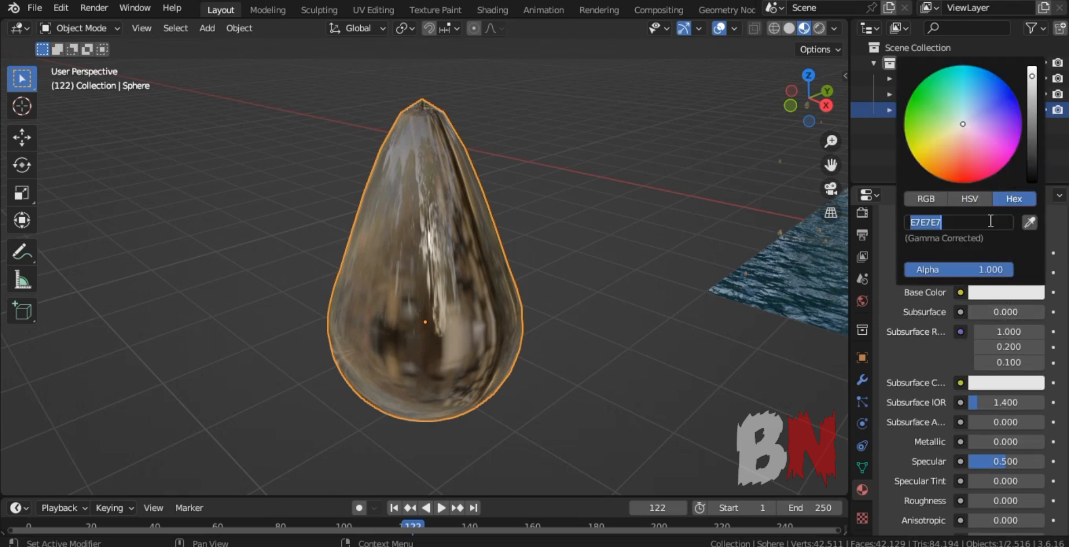
{"action": "type", "text": "a7db"}
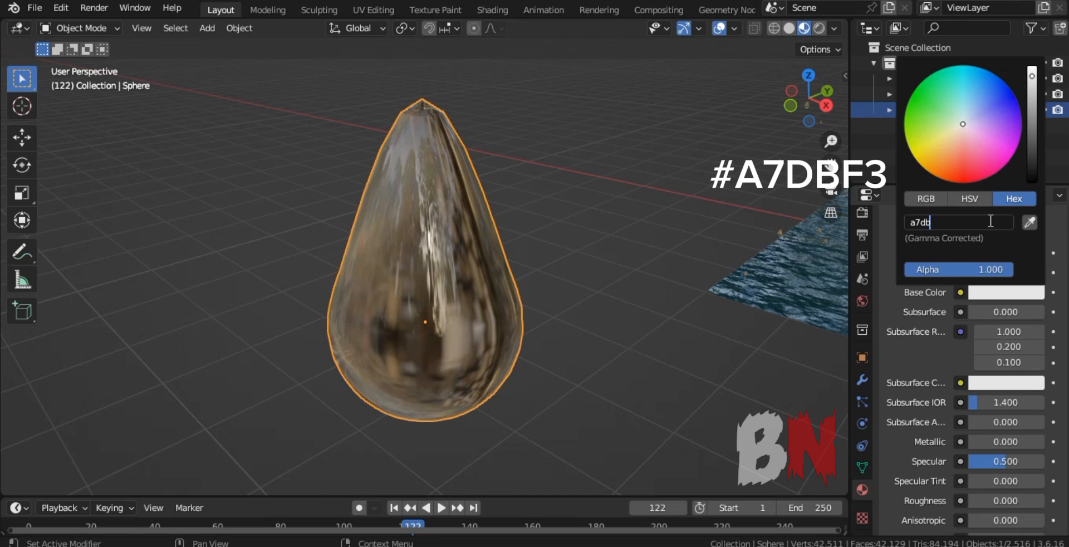
{"action": "type", "text": "f3"}
{"action": "key", "text": "Return"}
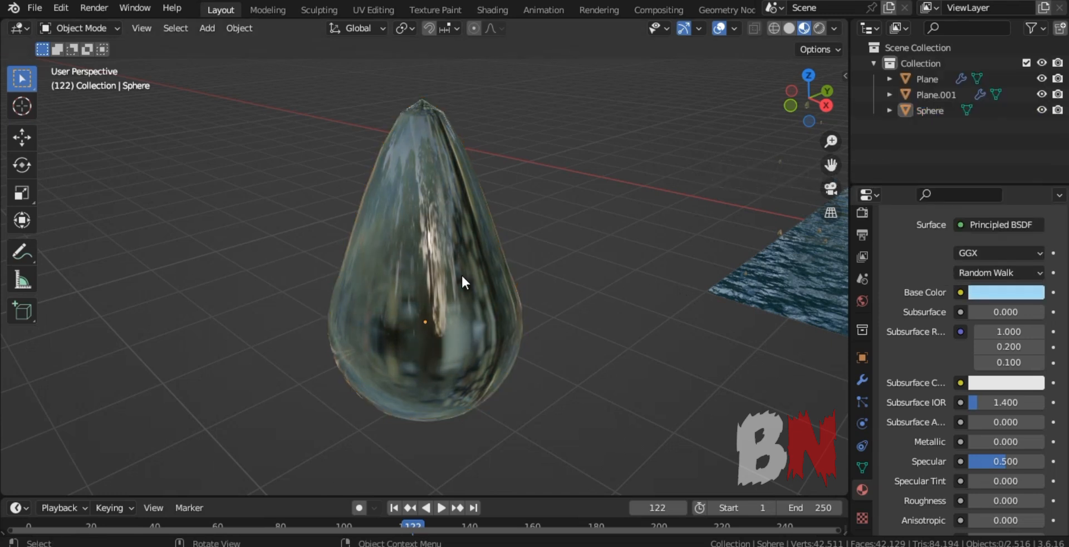
Step: Add a Subdivision Surface modifier to the Sphere droplet and raise its viewport subdivision by one level
{"action": "left_click", "coordinate": [461, 273]}
{"action": "left_click", "coordinate": [862, 380]}
{"action": "left_click", "coordinate": [969, 248]}
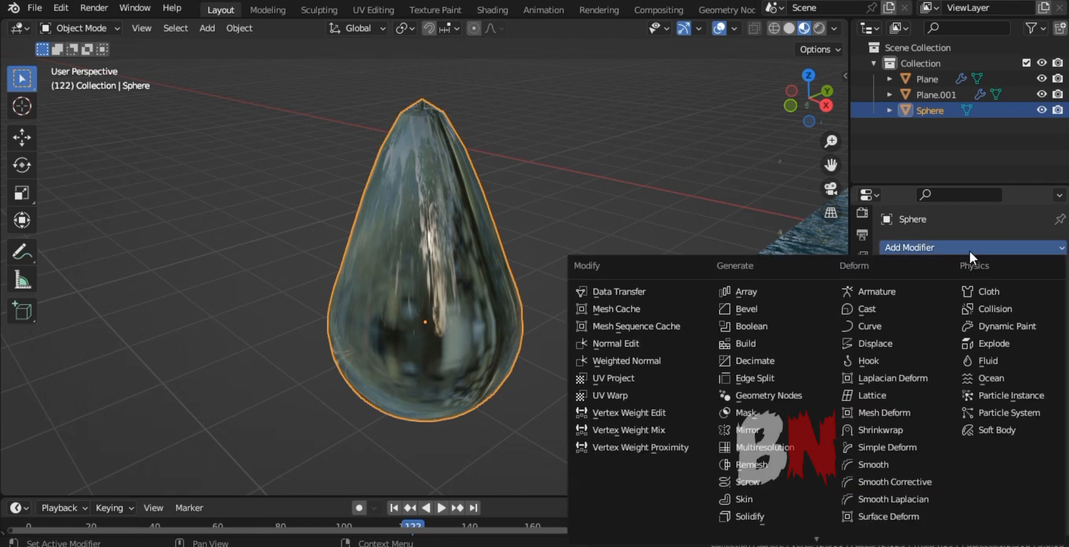
{"action": "scroll", "coordinate": [774, 481], "scroll_direction": "down", "scroll_amount": 2}
{"action": "left_click", "coordinate": [770, 491]}
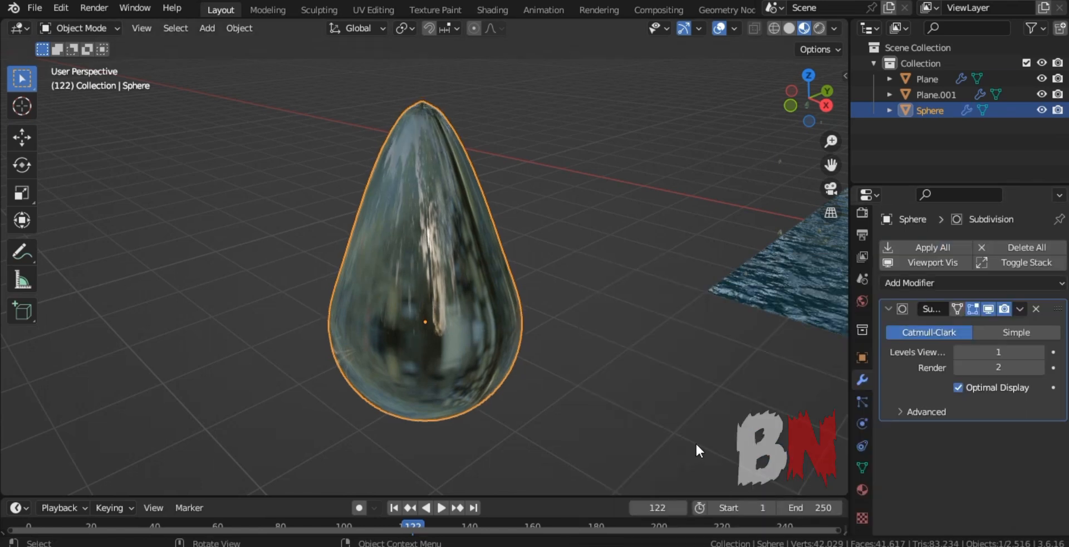
{"action": "left_click", "coordinate": [1038, 353]}
Step: Play the rain animation to check the glassy droplets falling on the water plane
{"action": "left_click", "coordinate": [862, 489]}
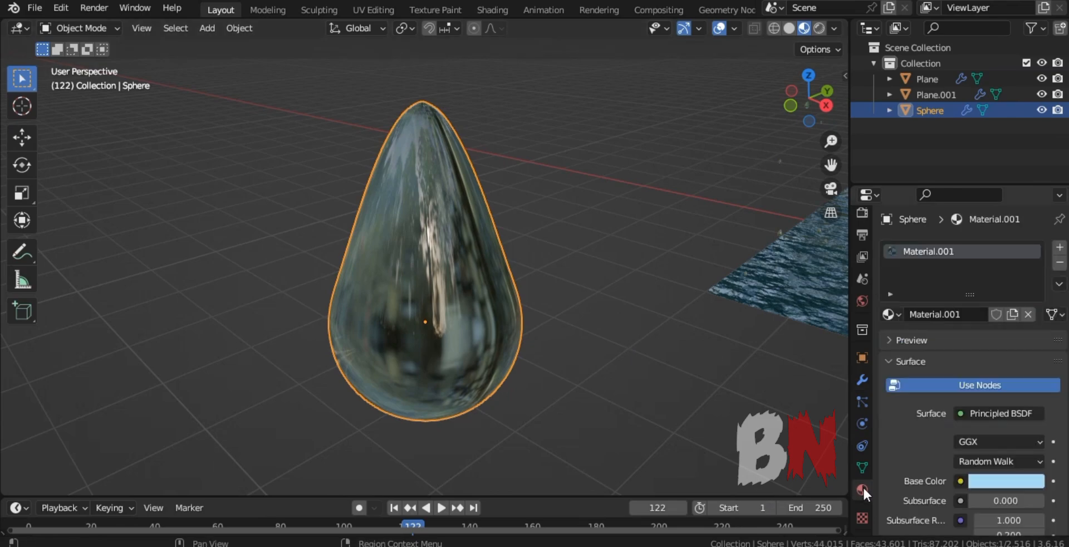
{"action": "scroll", "coordinate": [653, 375], "scroll_direction": "down", "scroll_amount": 10}
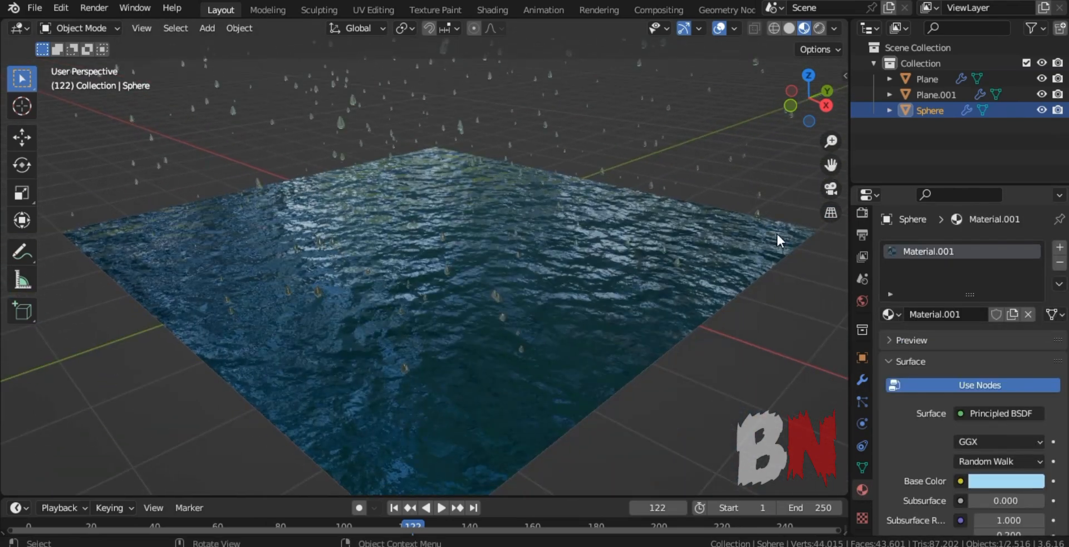
{"action": "key", "text": "space"}
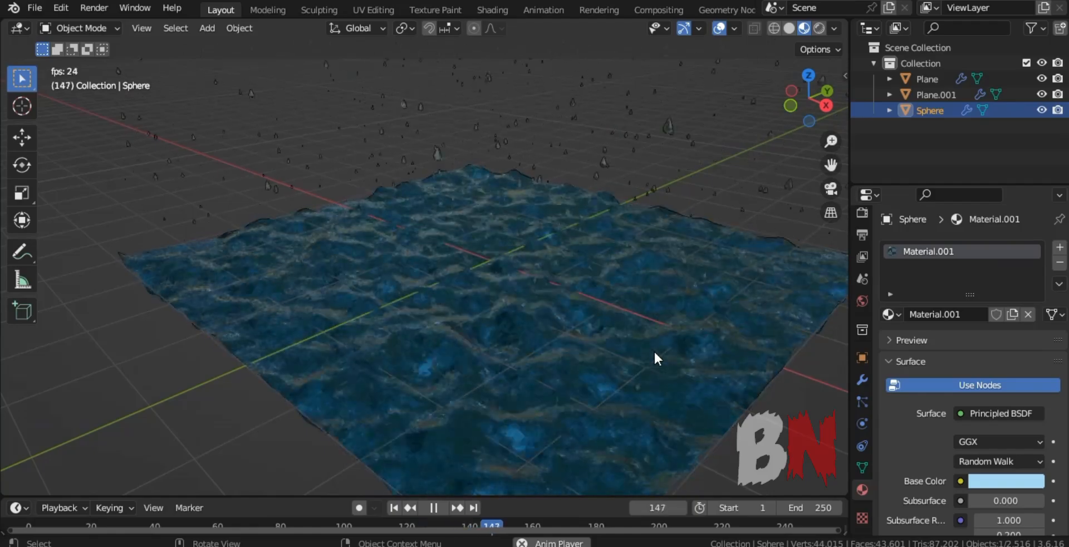